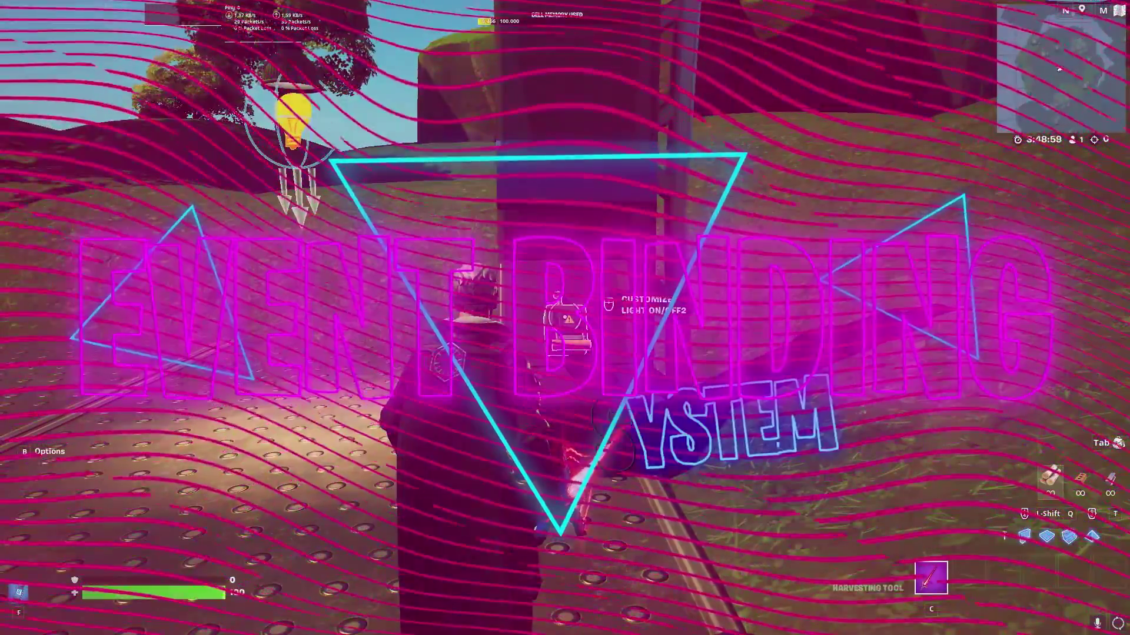
Step: Open and close the light switch's settings a few times to look over its channel options
key(e)
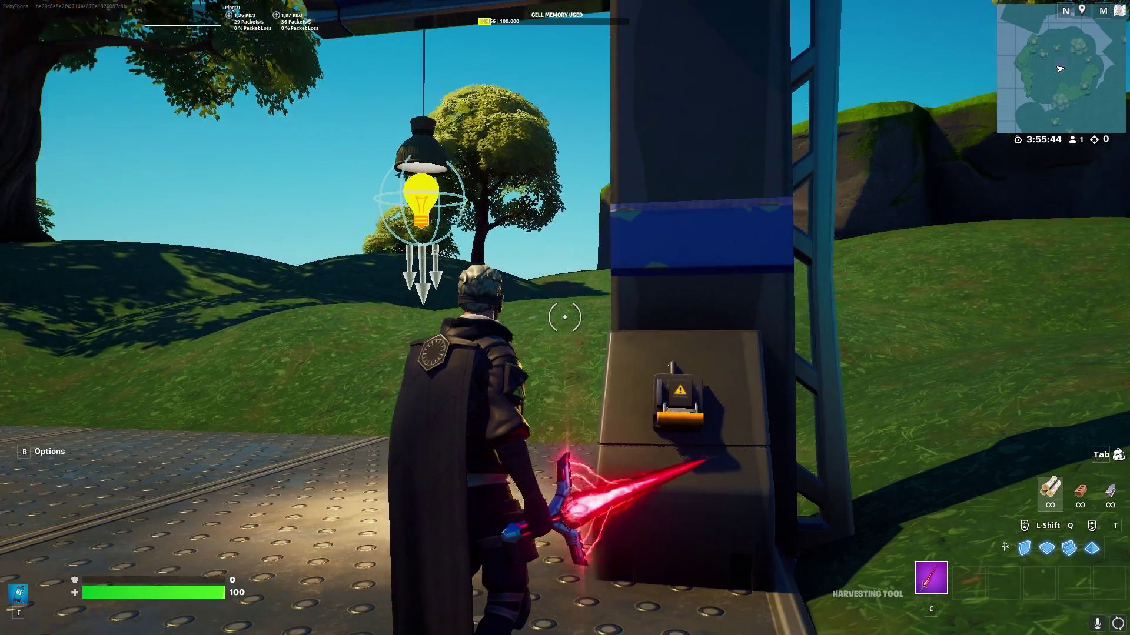
key(w)
key(e)
key(Escape)
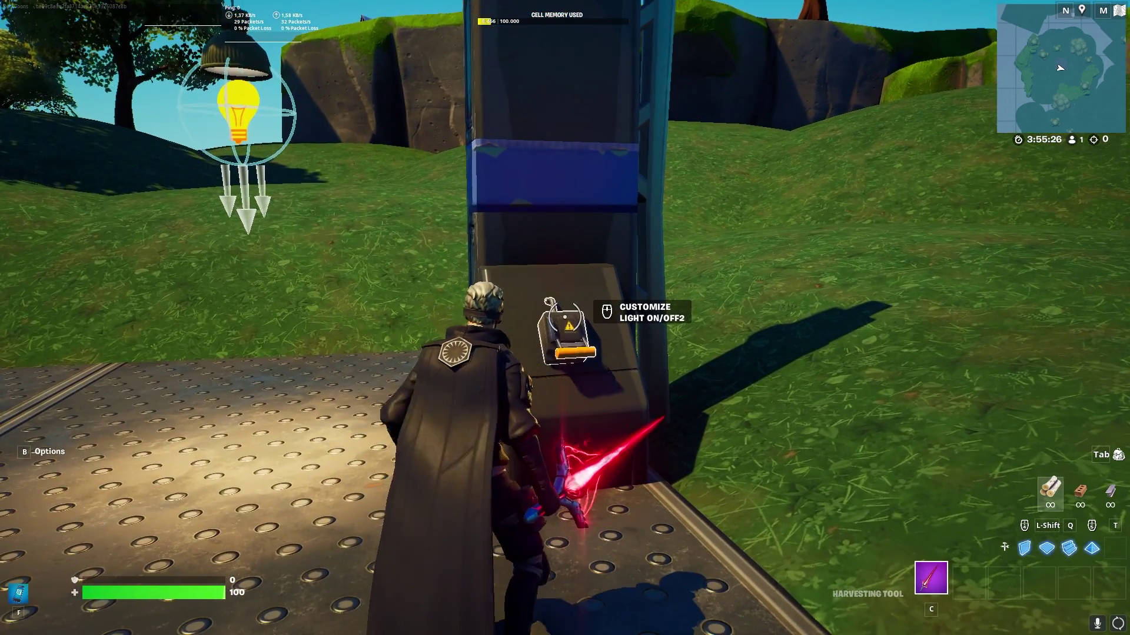
key(e)
key(Escape)
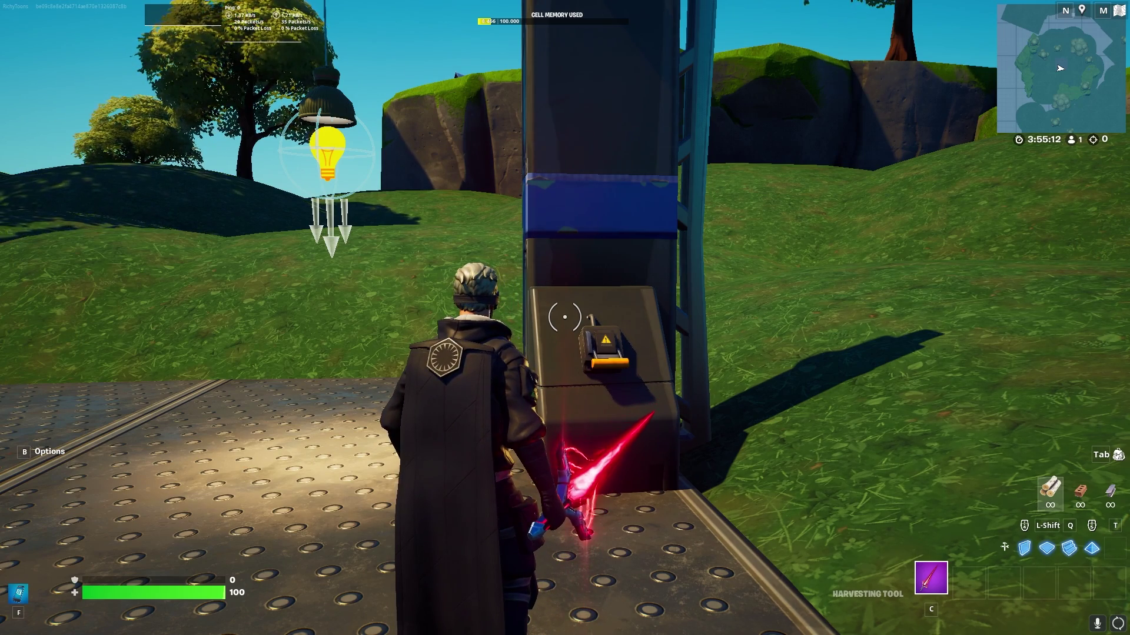
Step: Set the switch's When Turned On Transmit On channel to 1 and save with OK
key(e)
click(352, 335)
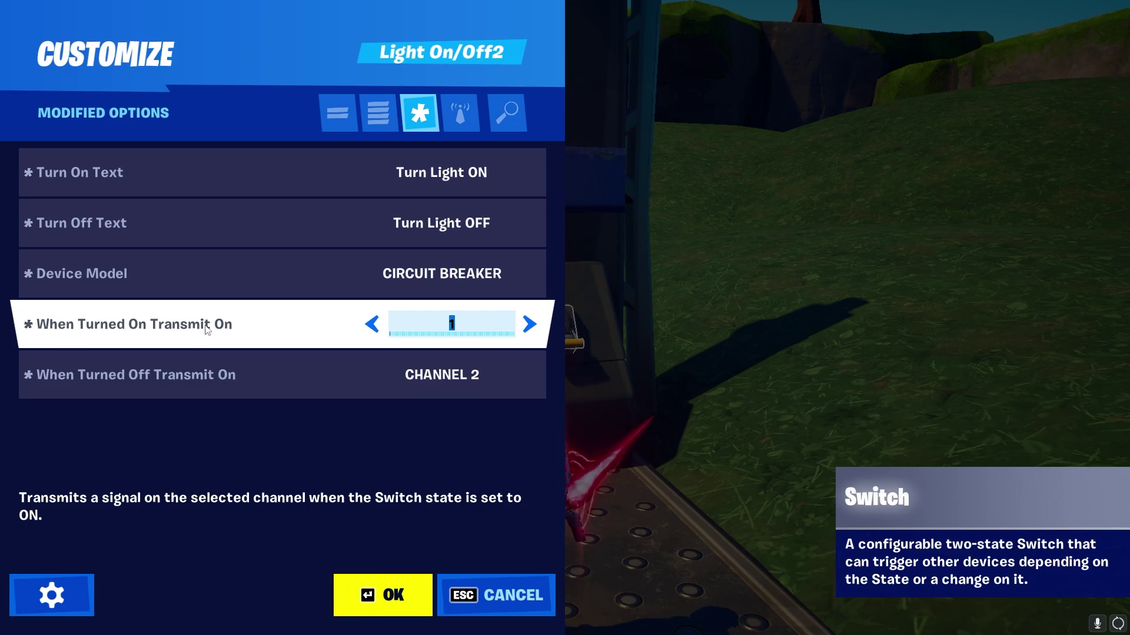
key(Return)
click(385, 606)
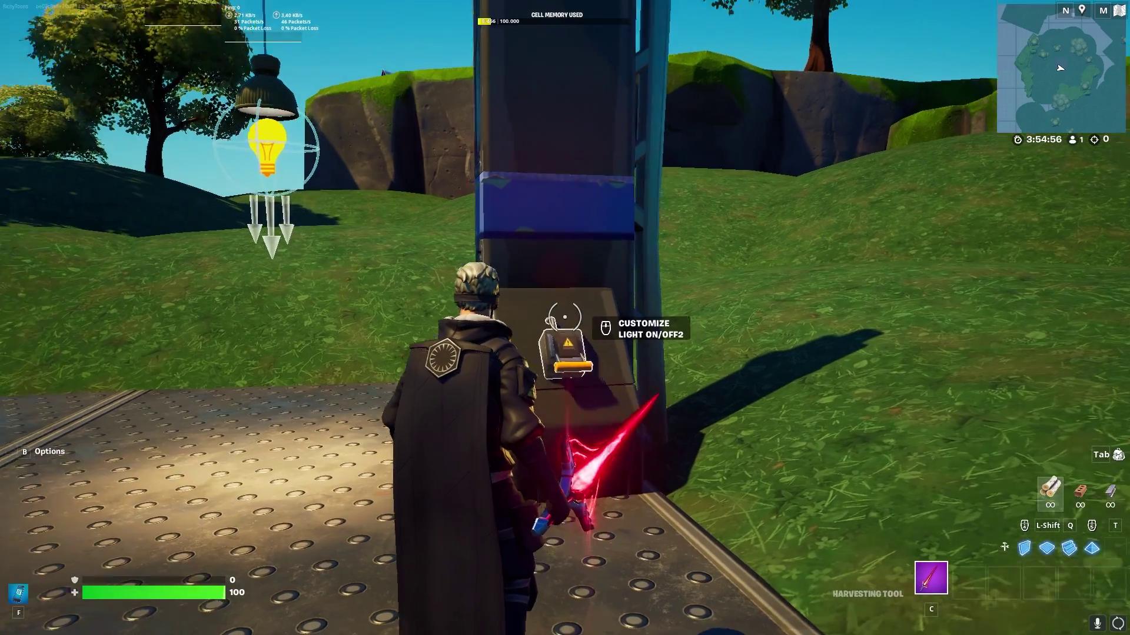
Step: Check that the Customizable Light's Turn On channel is 1
key(e)
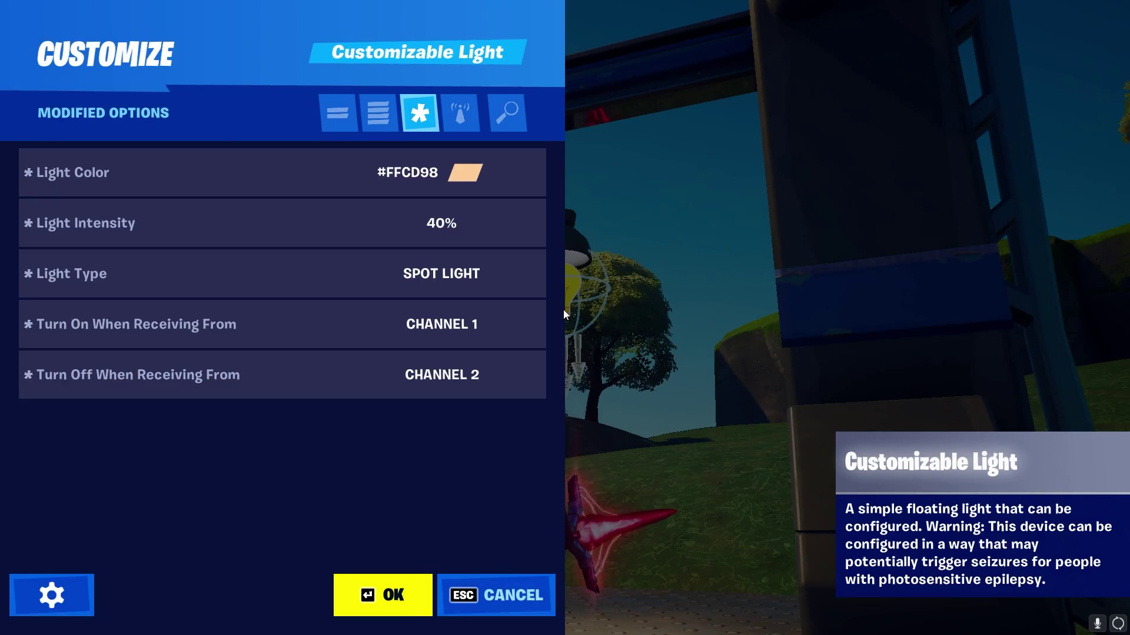
click(484, 330)
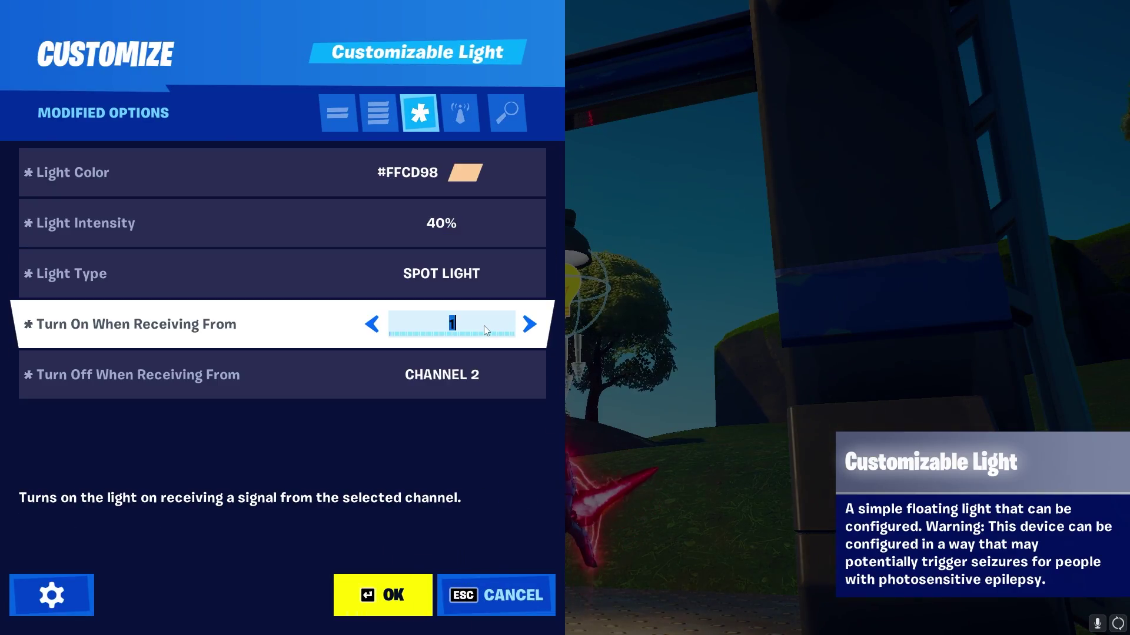
click(483, 377)
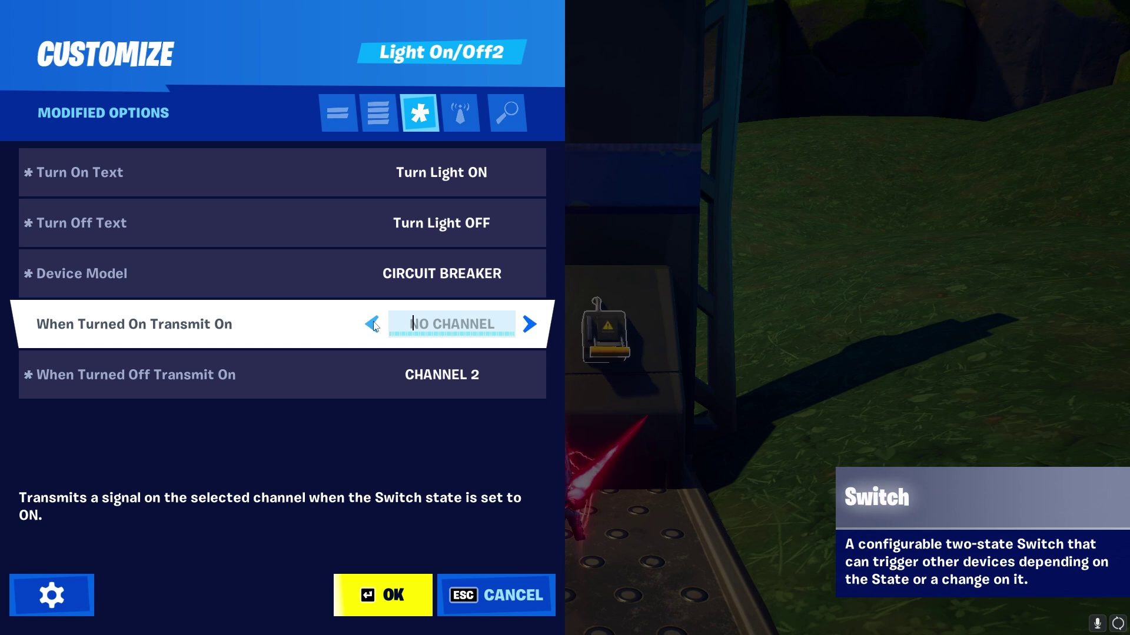
Step: Change the switch's When Turned On channel to 500 and return to the game
text(500)
key(Return)
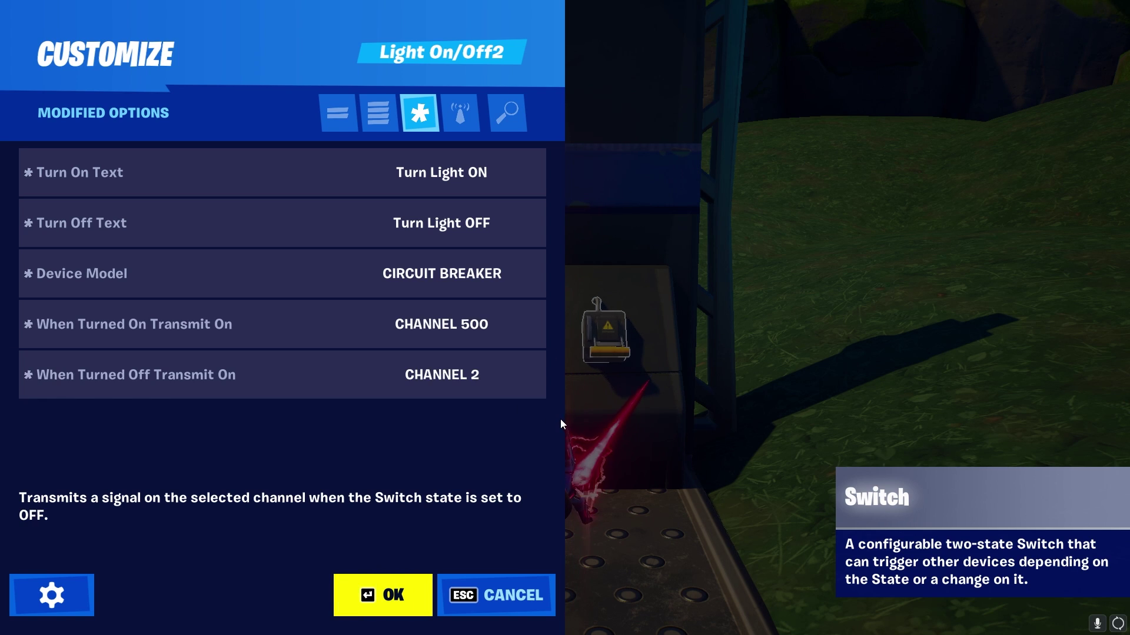
key(Return)
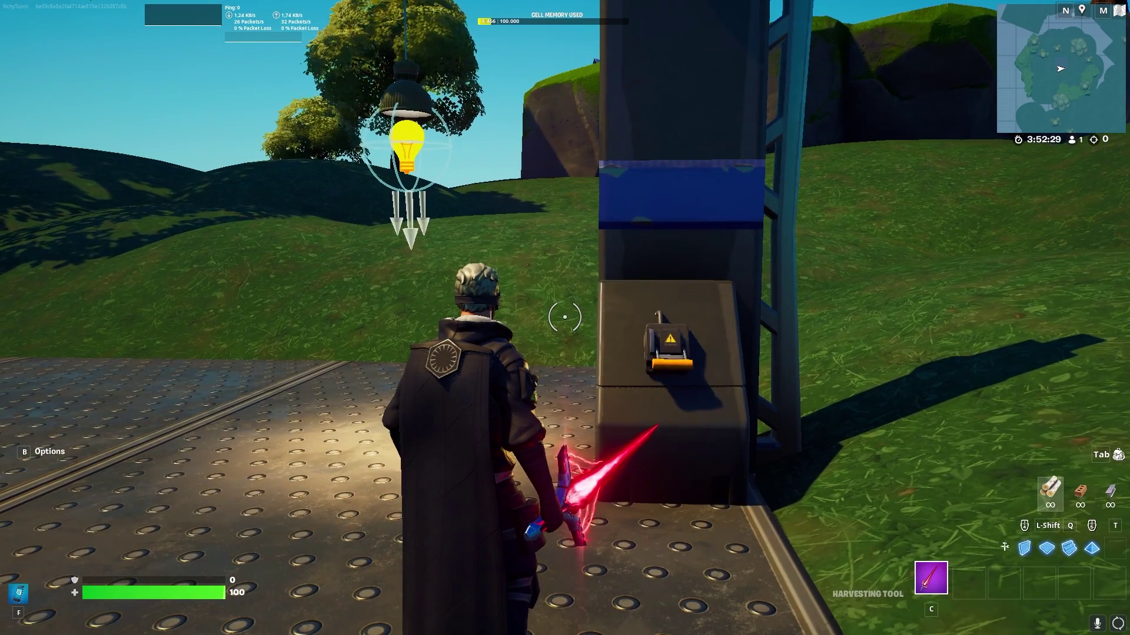
Step: Convert the island's Event System to direct event binding from My Island > Tools, confirming the warning
key(Escape)
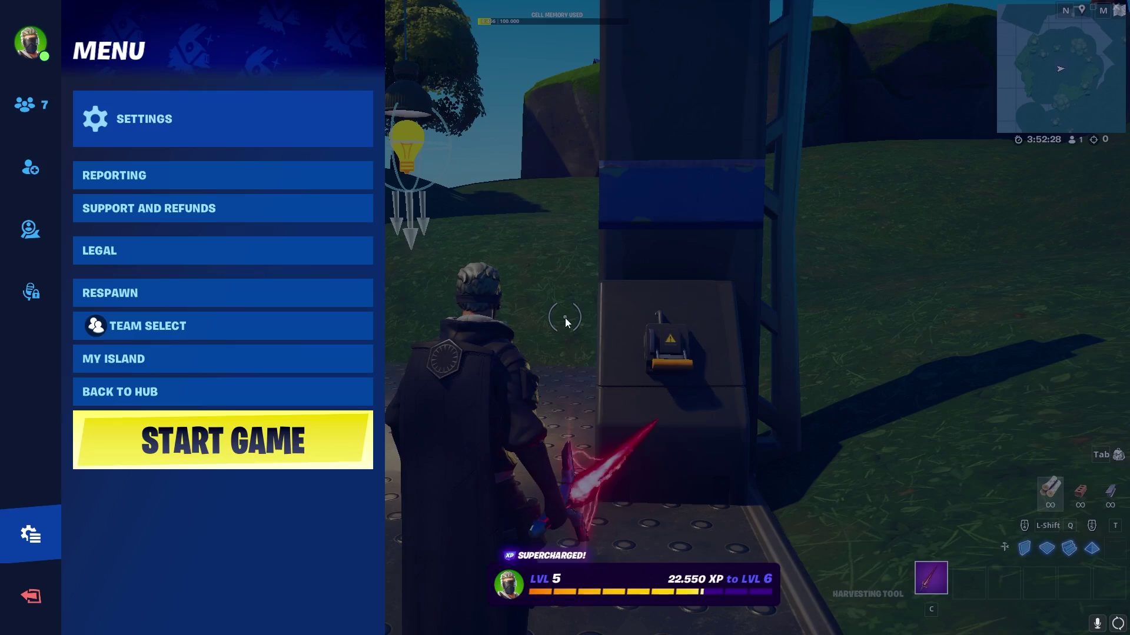
click(174, 359)
click(619, 77)
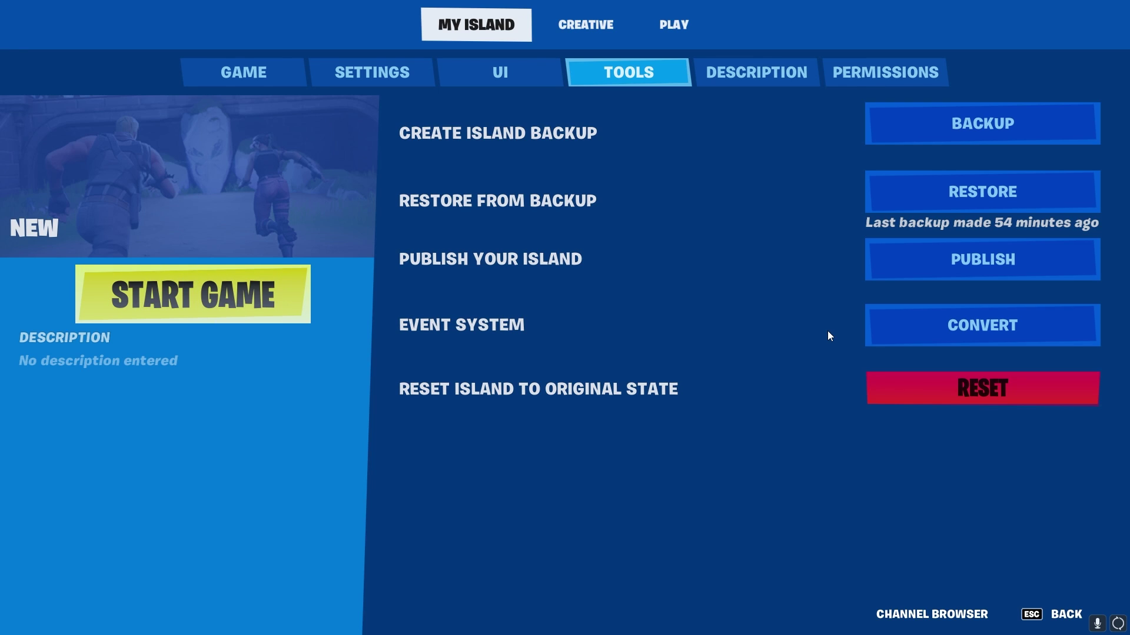
click(934, 339)
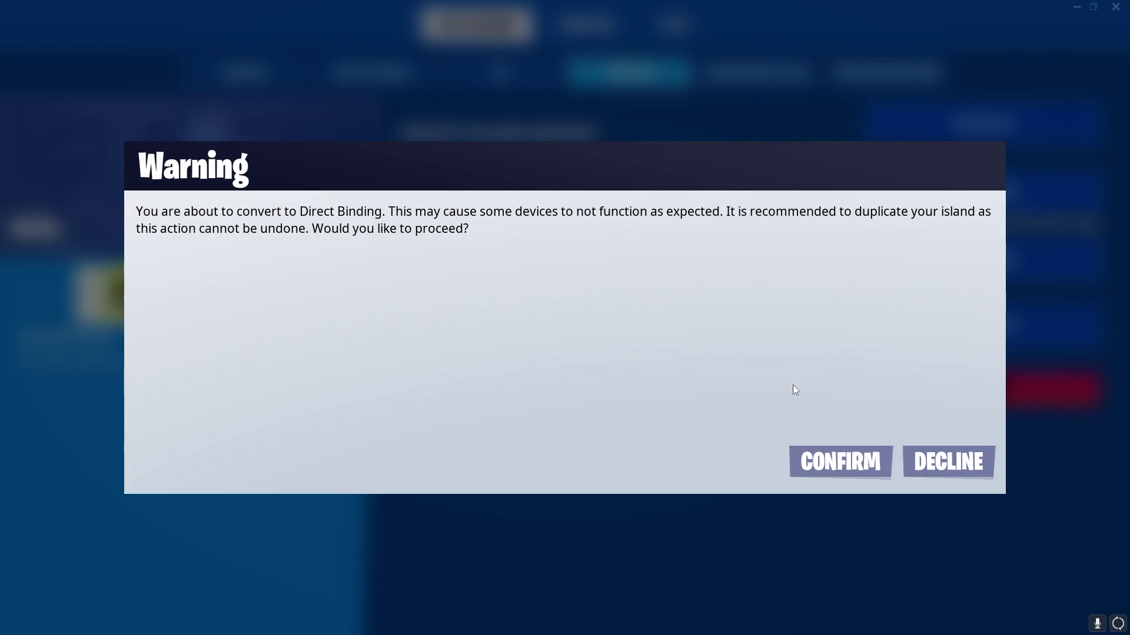
click(824, 458)
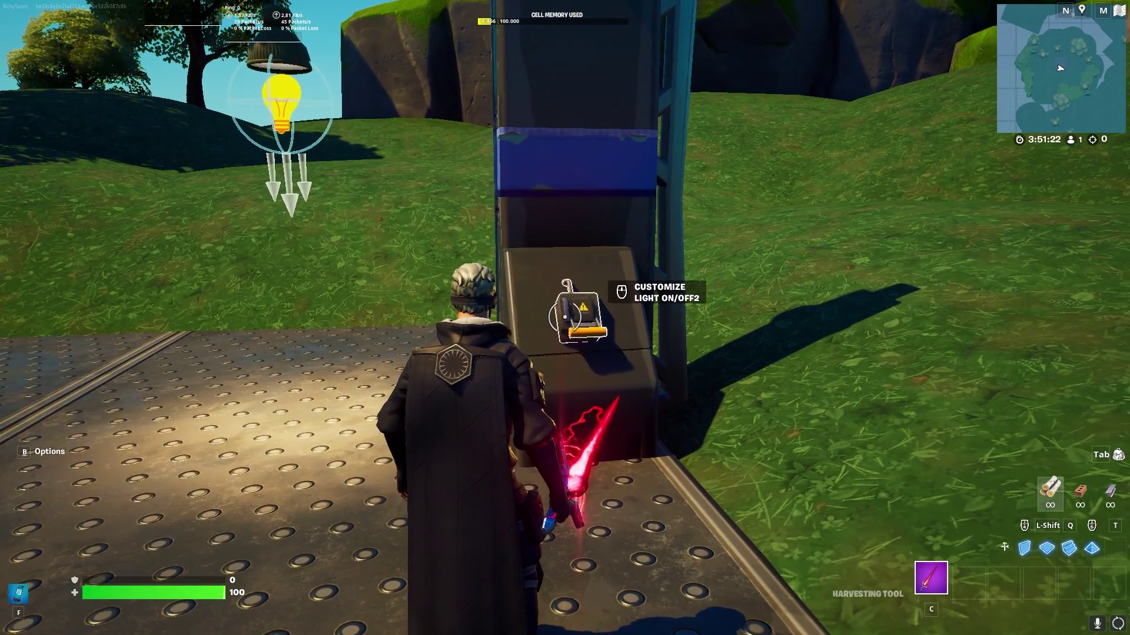
Step: Review the switch's Functions and Events tabs showing On Turned On/Off bound to the Customizable Light
middle_click(565, 317)
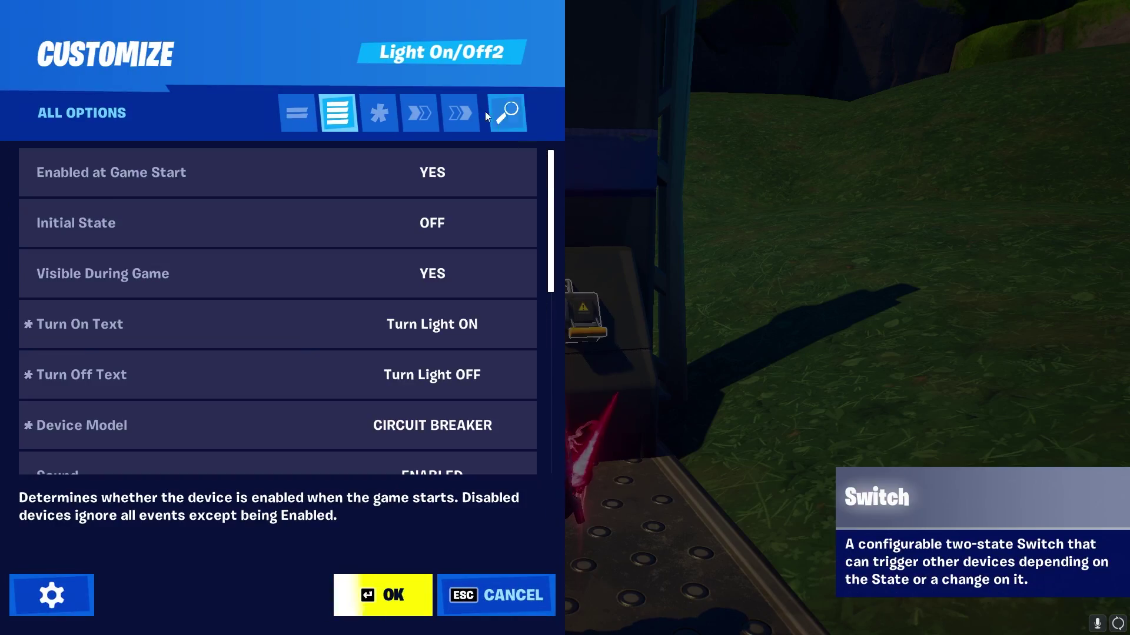
click(417, 115)
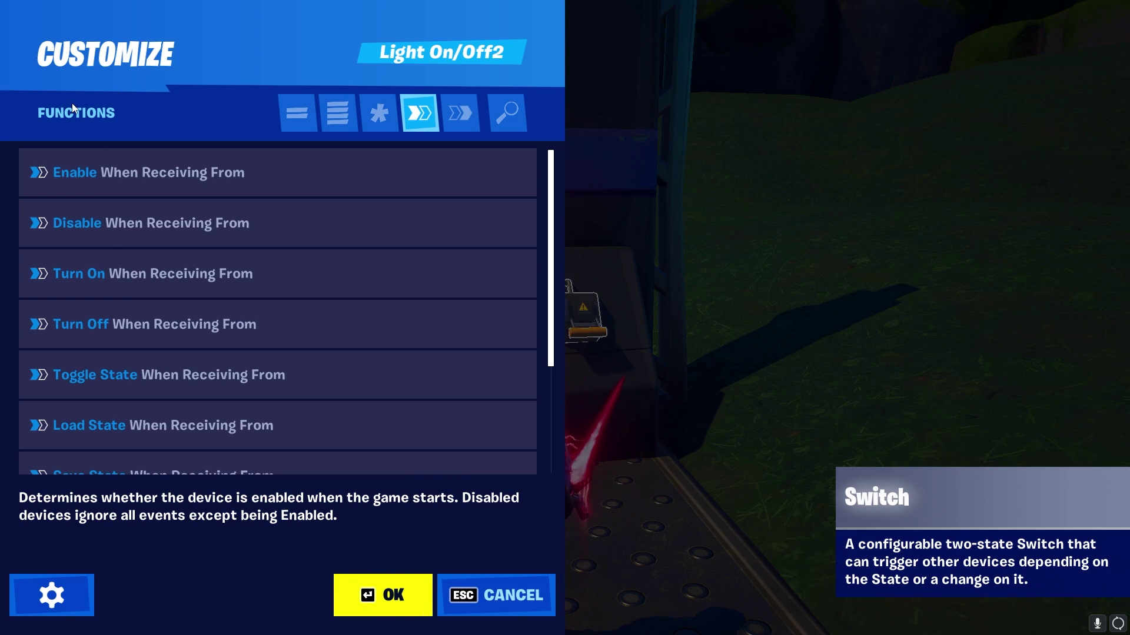
click(383, 595)
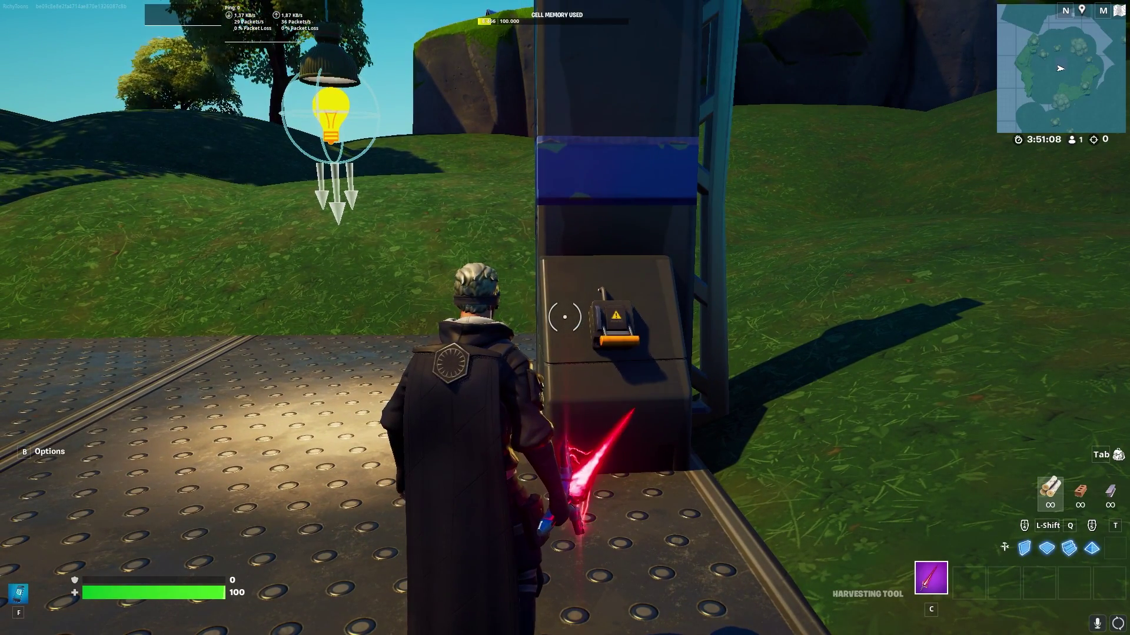
key(e)
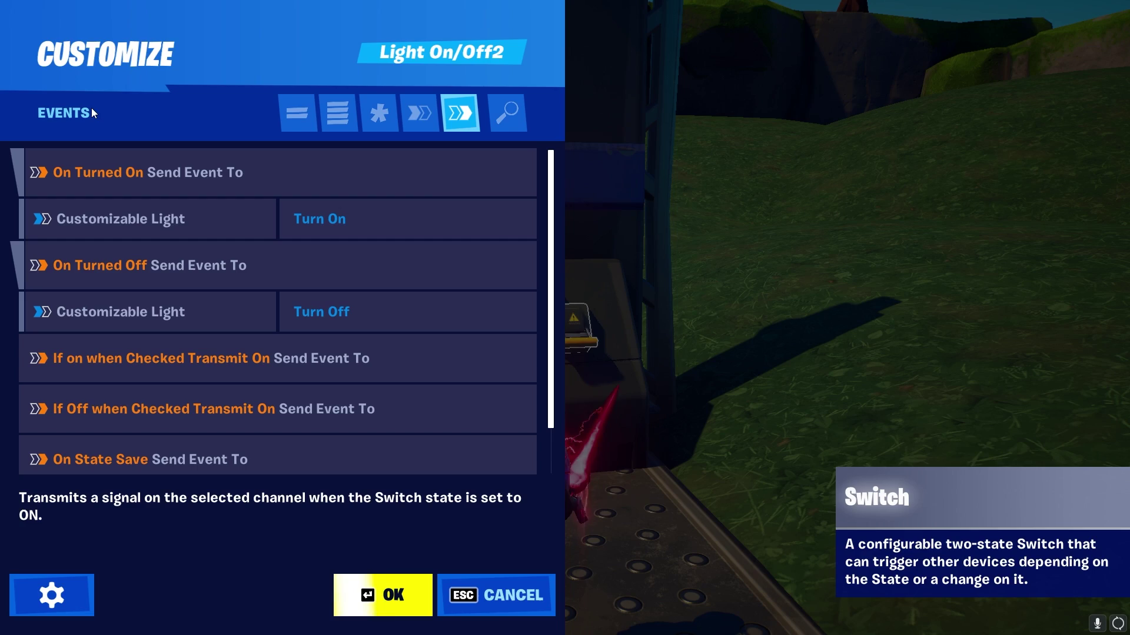
key(Return)
key(e)
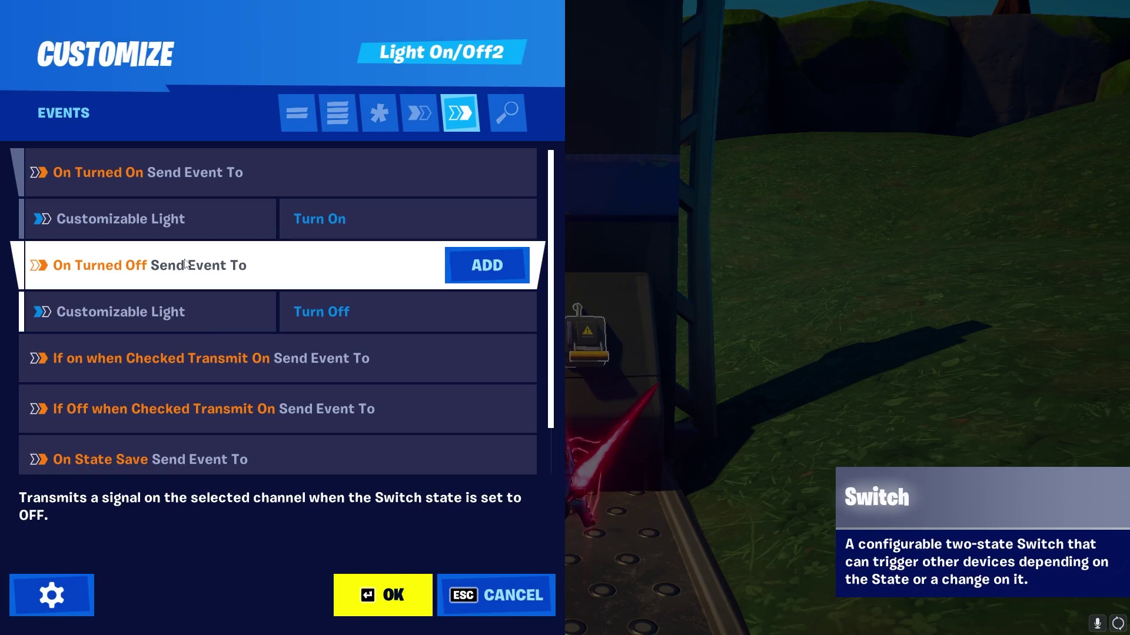
key(Return)
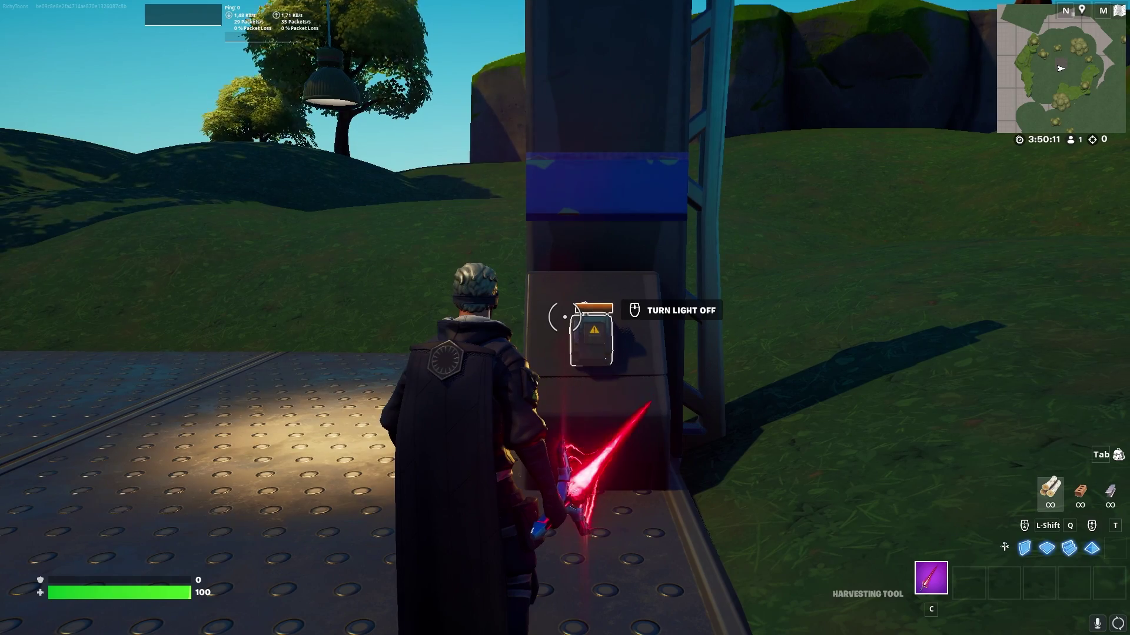
Step: Flip the switch on and off to test the light, then review its events and press OK
click(564, 318)
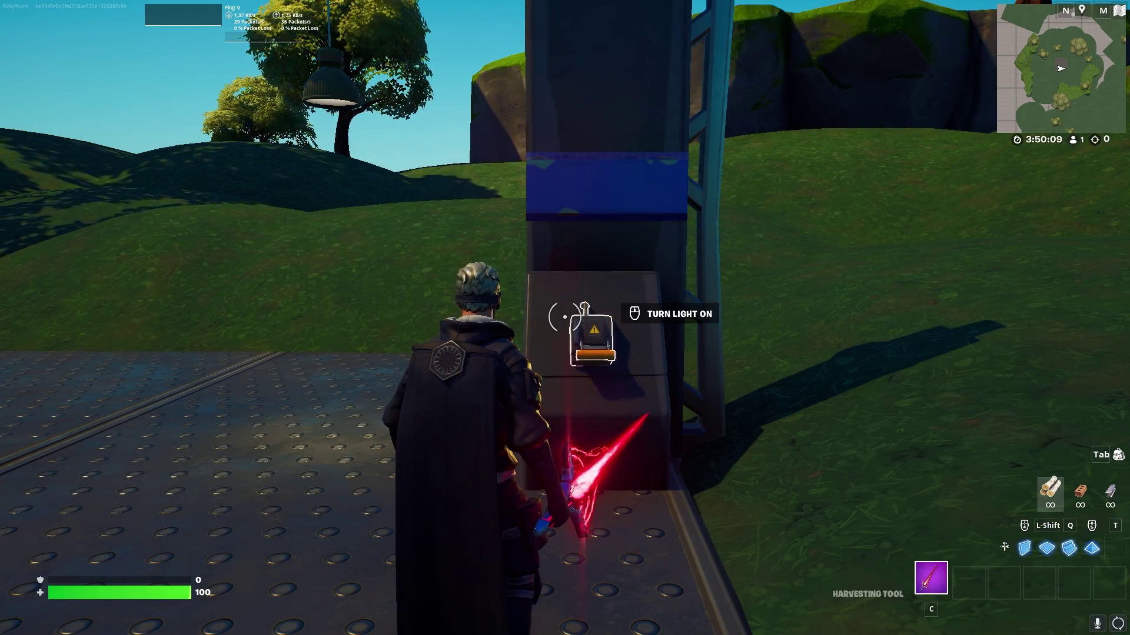
click(564, 317)
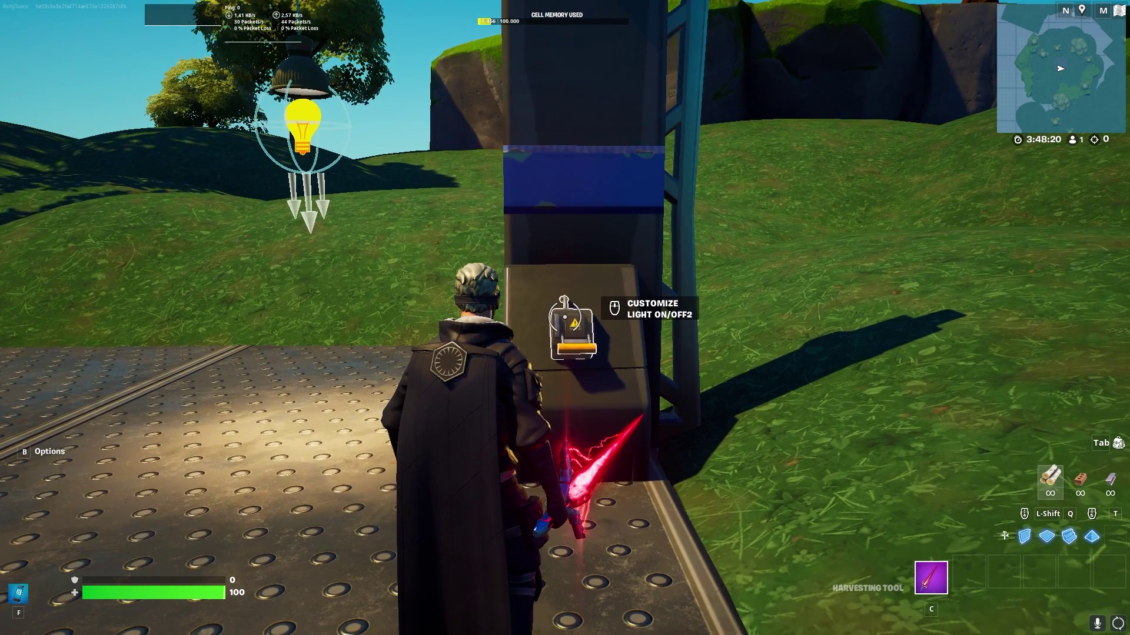
click(564, 318)
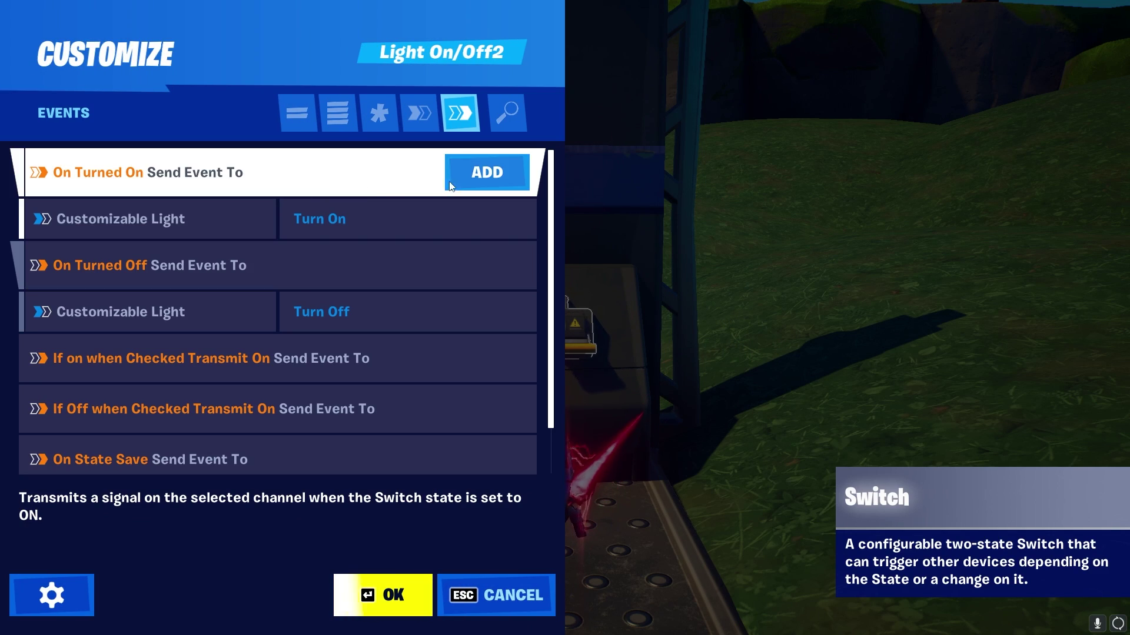
click(382, 594)
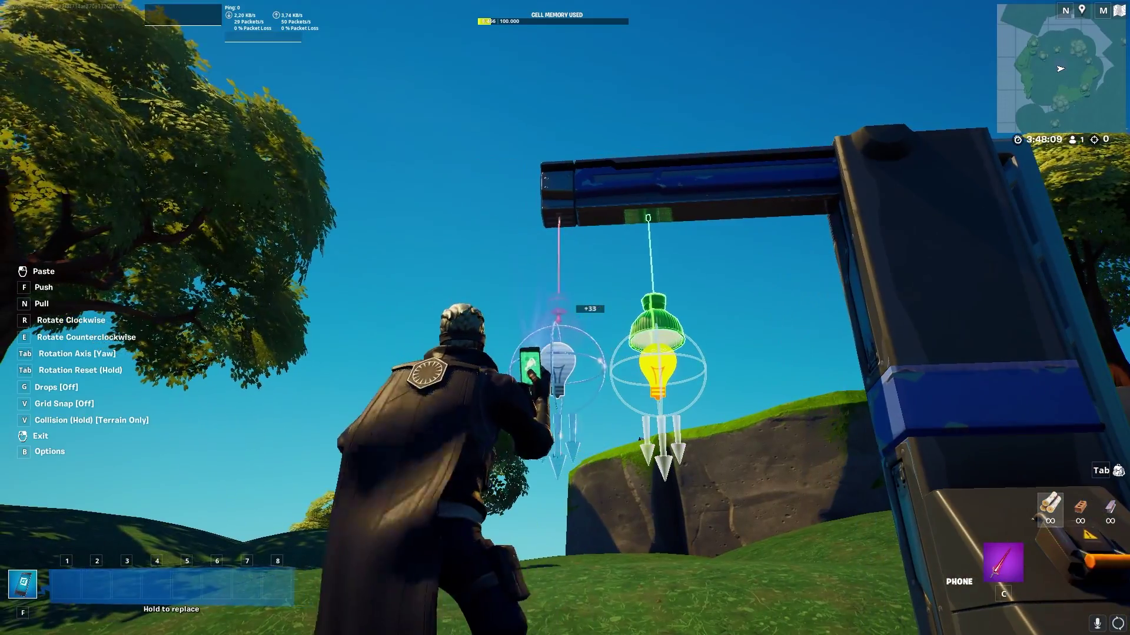
Step: Place the copied second light and confirm the switch settings with OK
key(f)
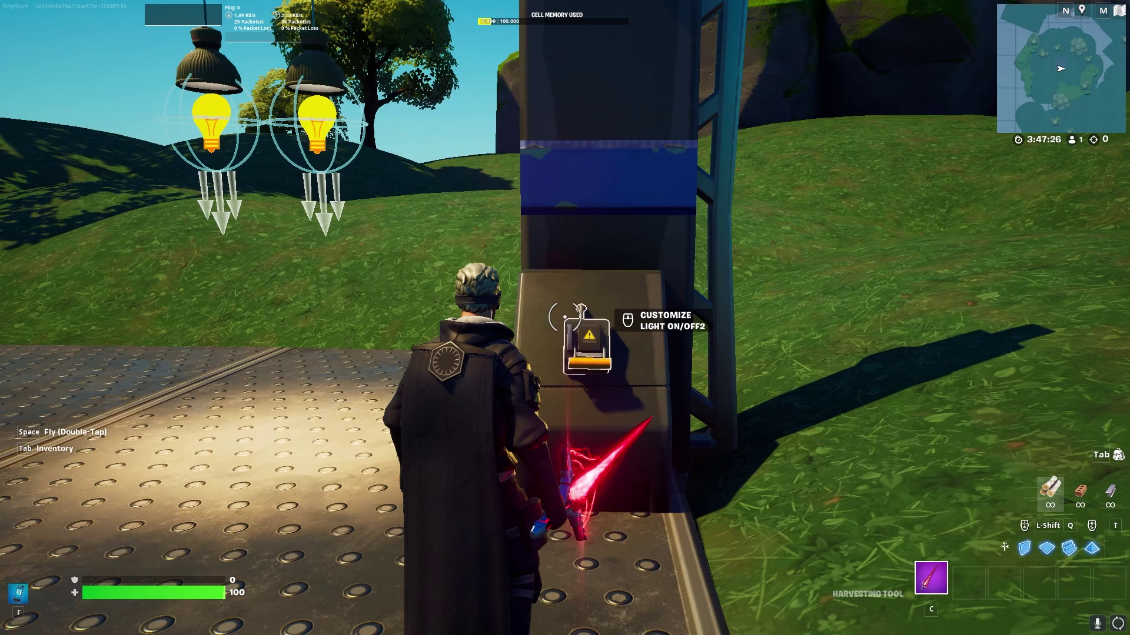
key(e)
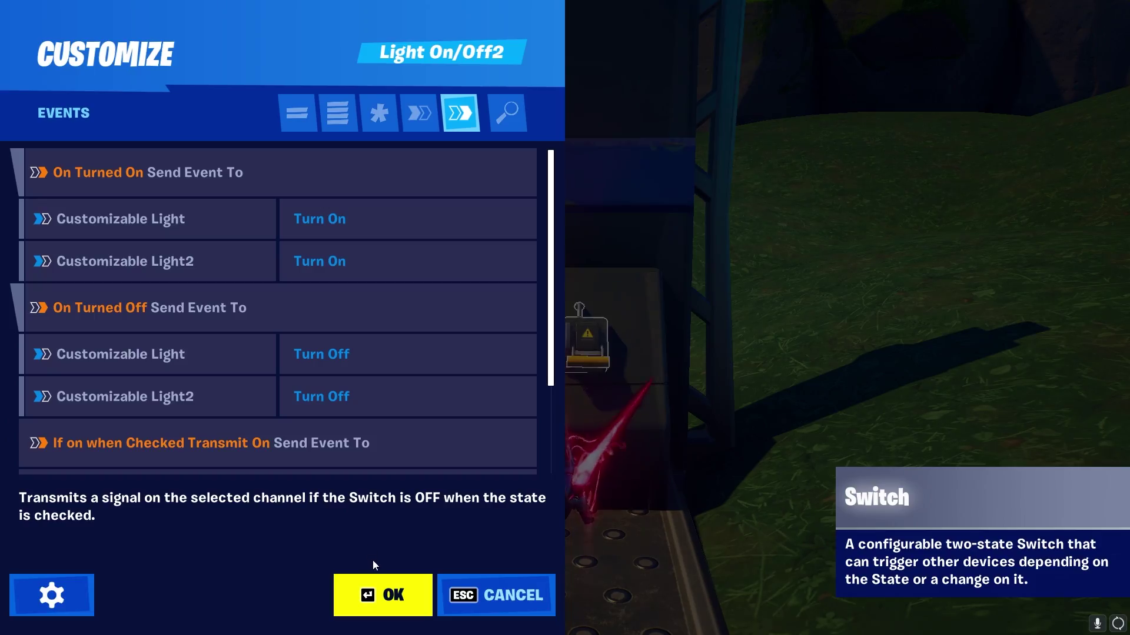
click(384, 597)
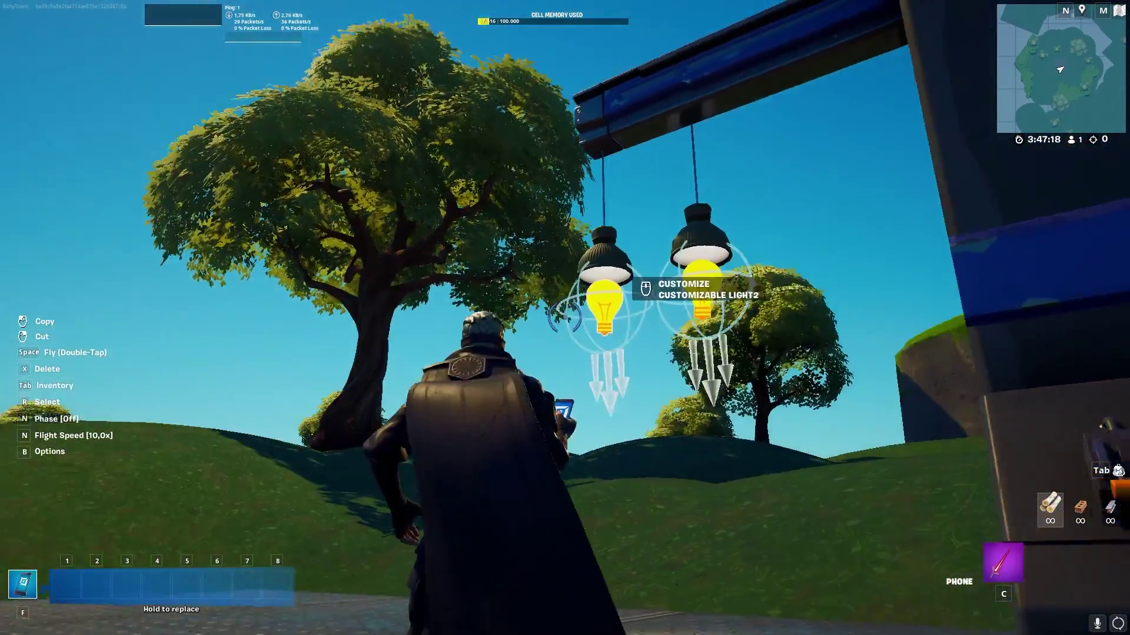
Step: Place a third customizable light, return to the pickaxe, and reopen the switch's settings
key(Tab)
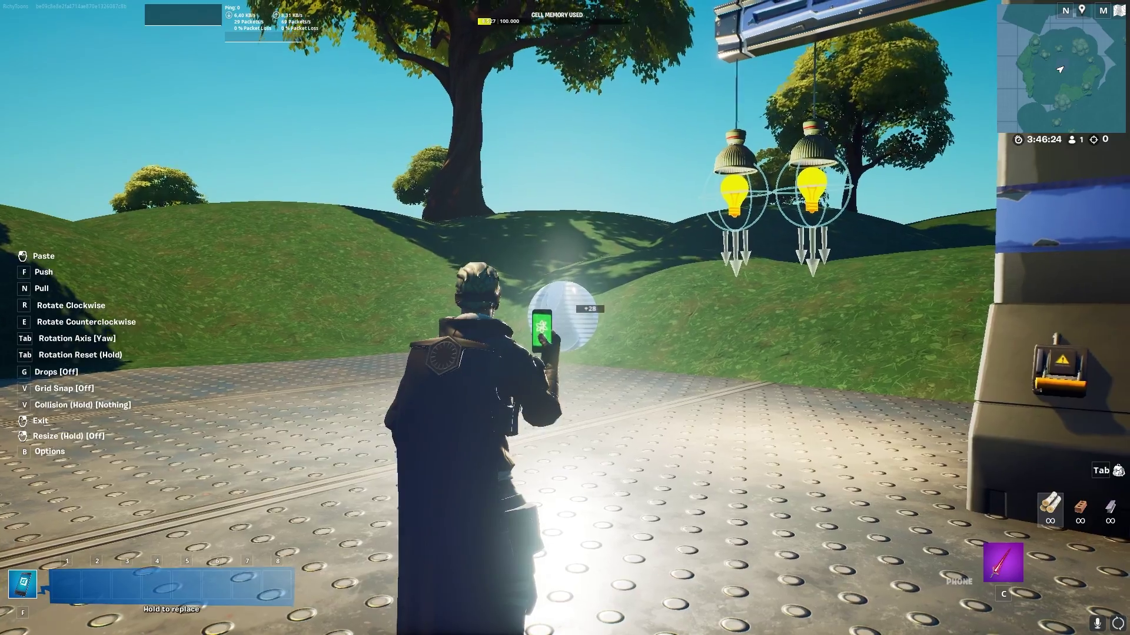
key(c)
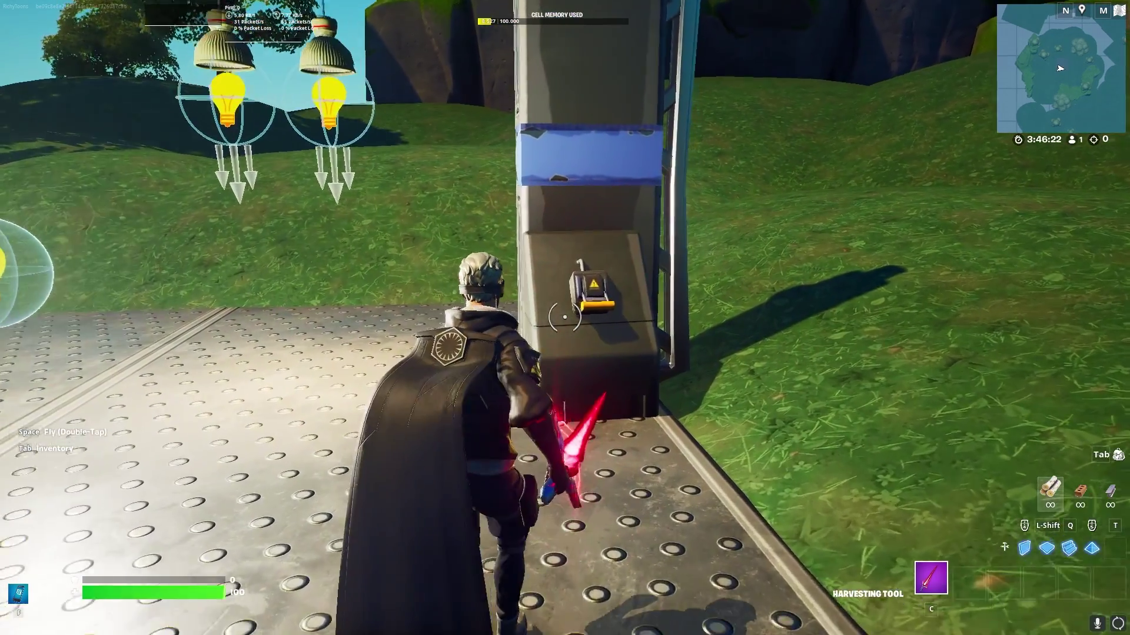
key(e)
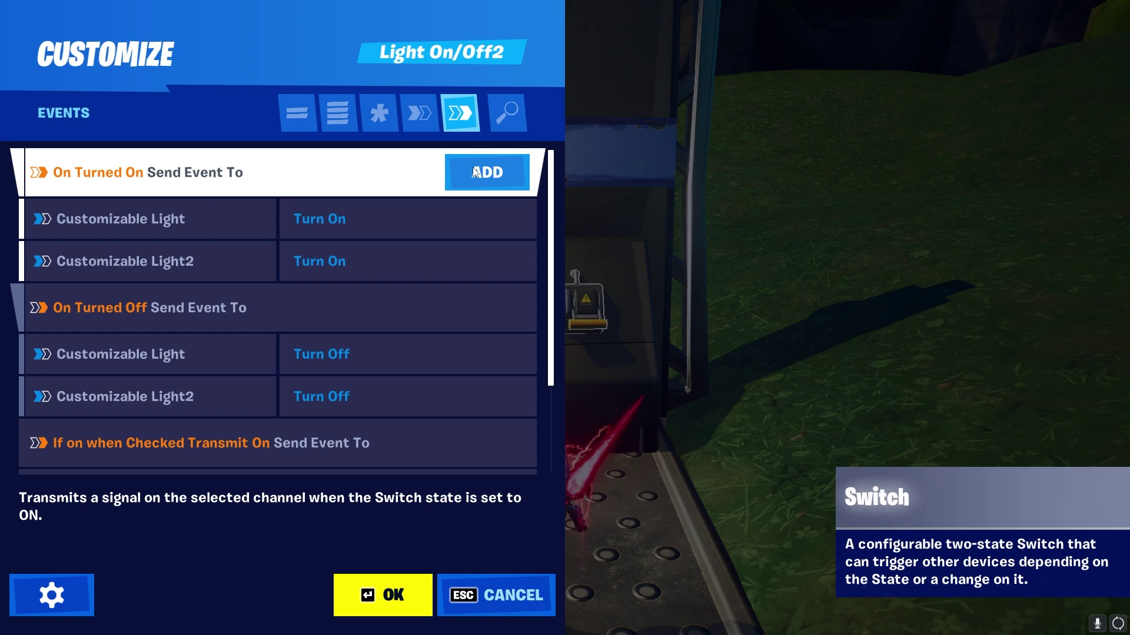
Step: Add a row under On Turned On targeting Customizable Light3 with the Turn Off function
click(471, 189)
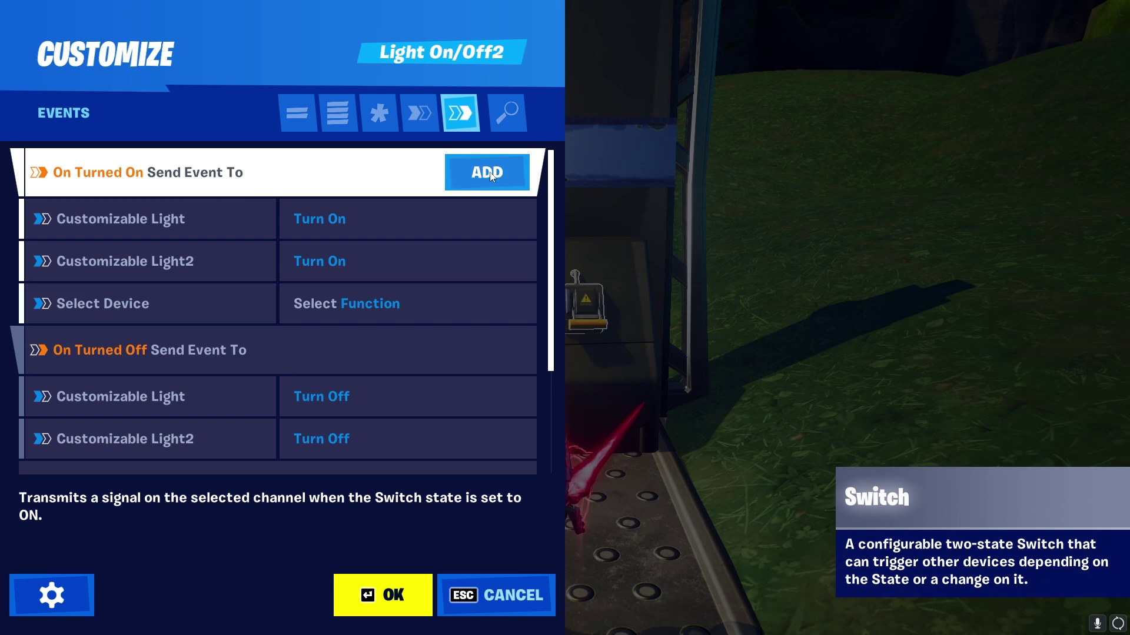
click(166, 306)
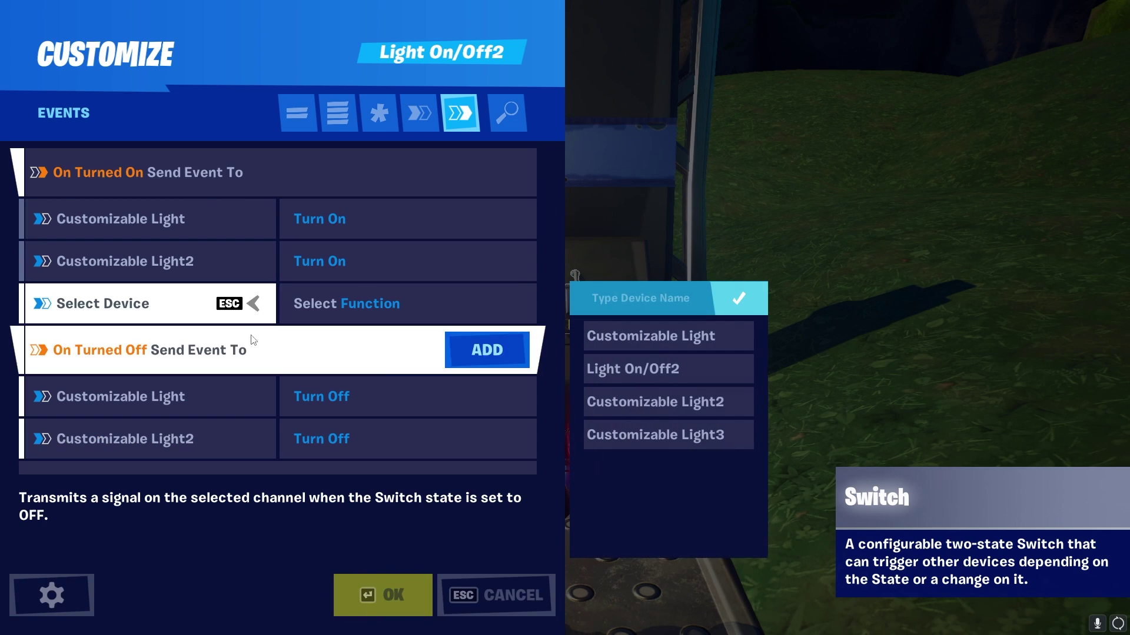
click(683, 442)
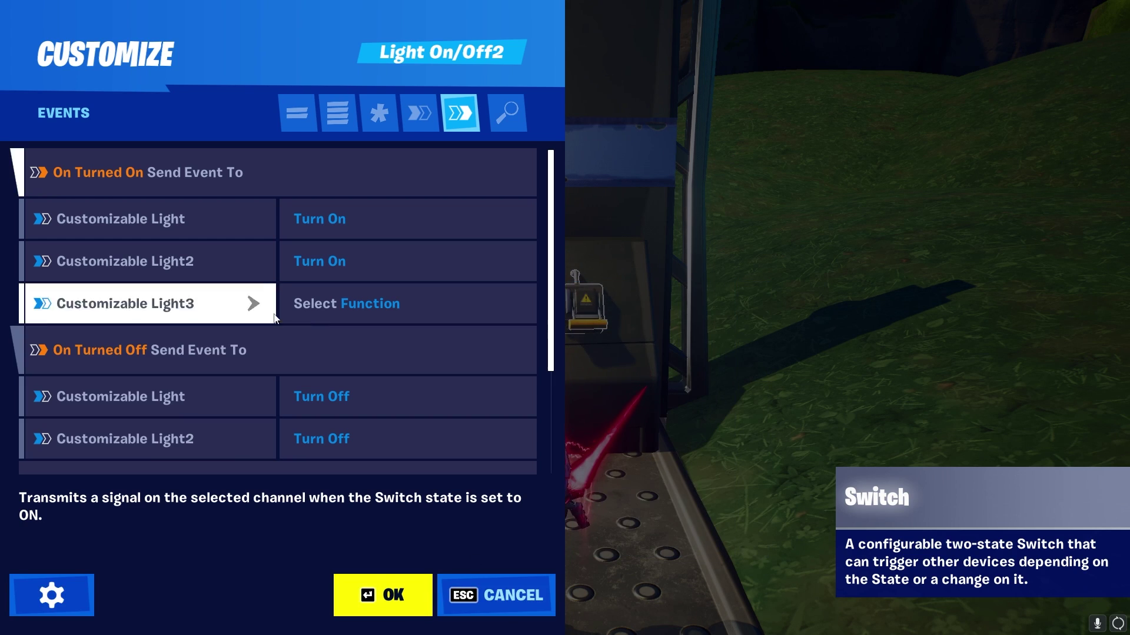
click(371, 314)
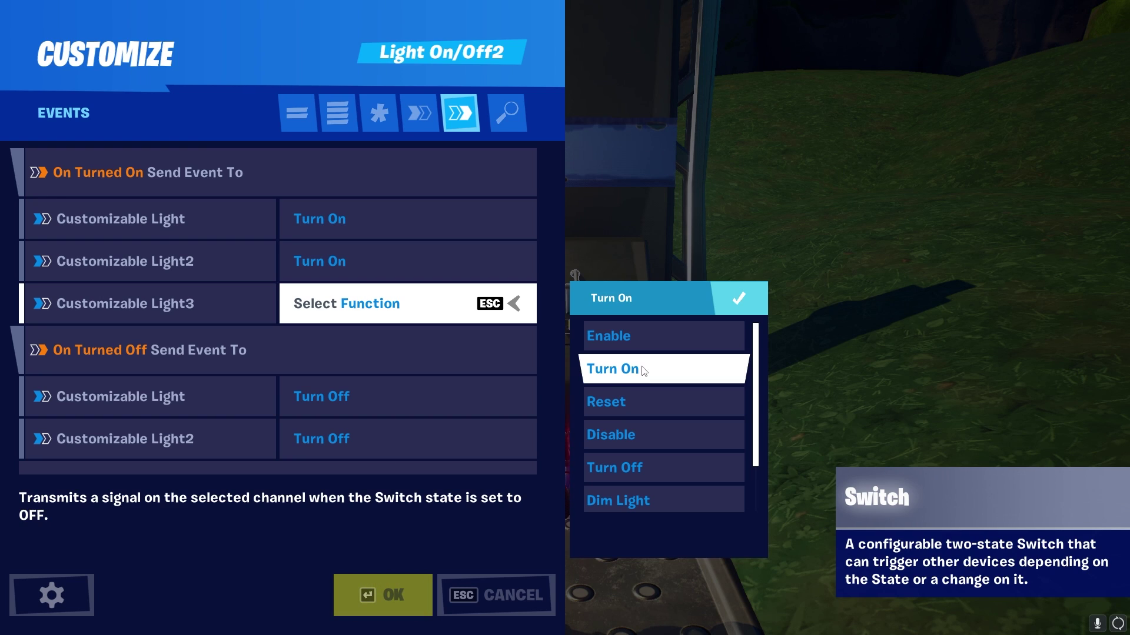
click(647, 474)
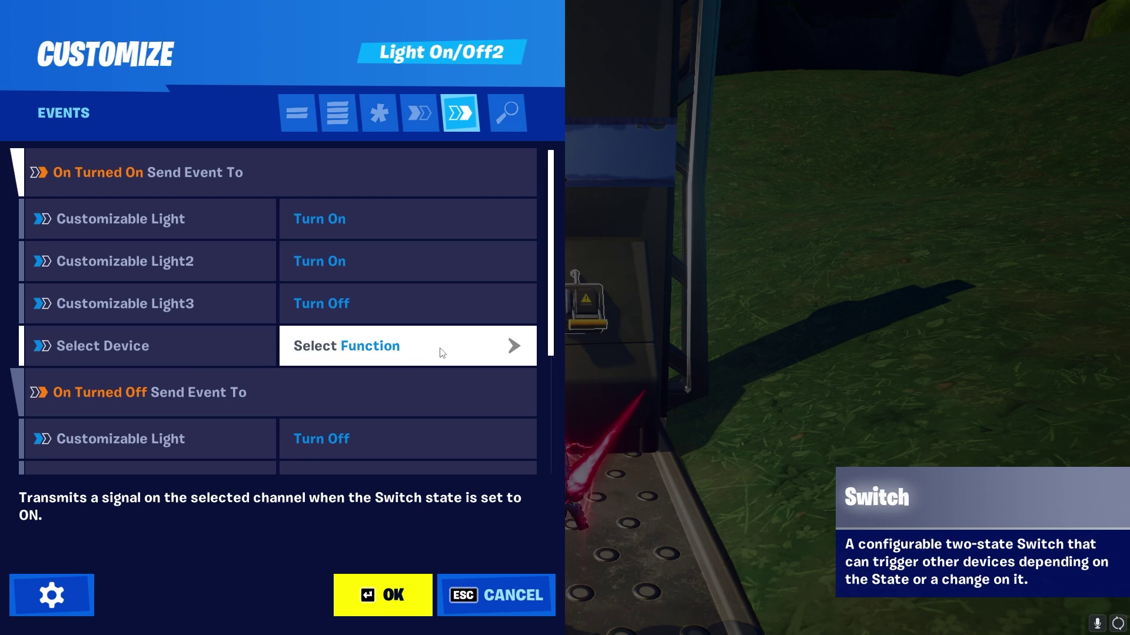
scroll(298, 365, down, 2)
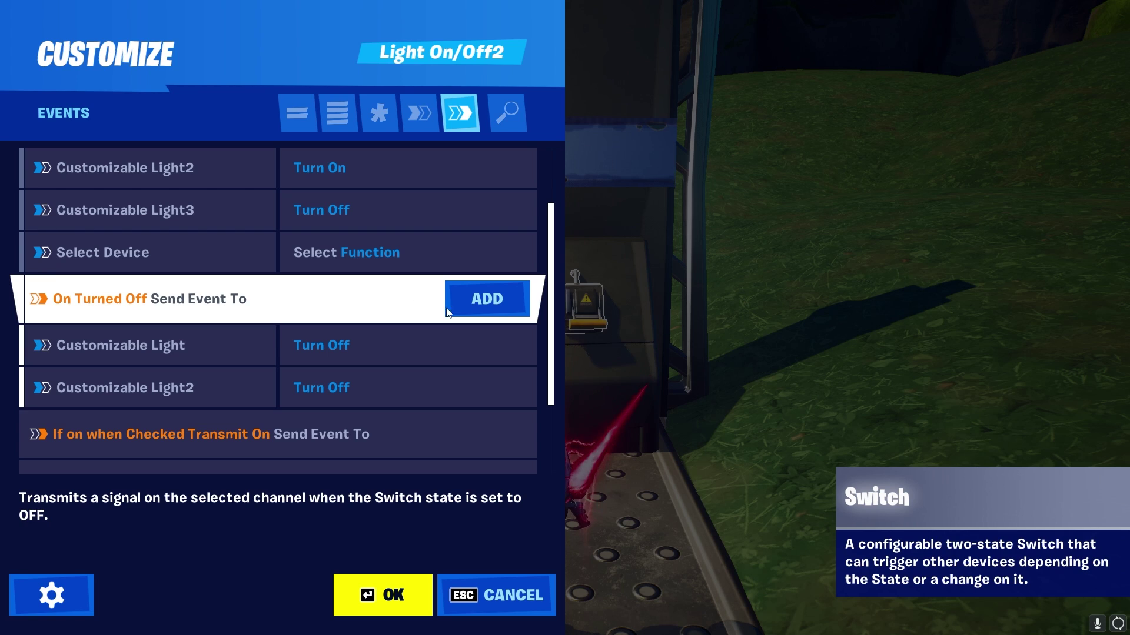
Step: Add Customizable Light3 with Turn On under On Turned Off, then confirm with OK
click(475, 309)
click(147, 430)
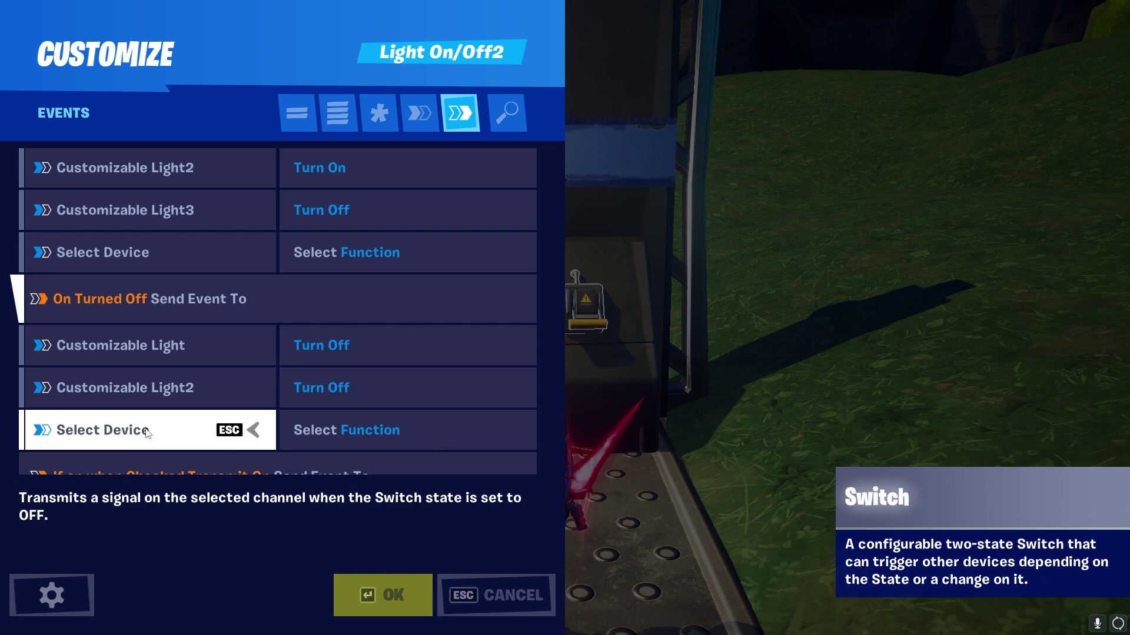
click(671, 513)
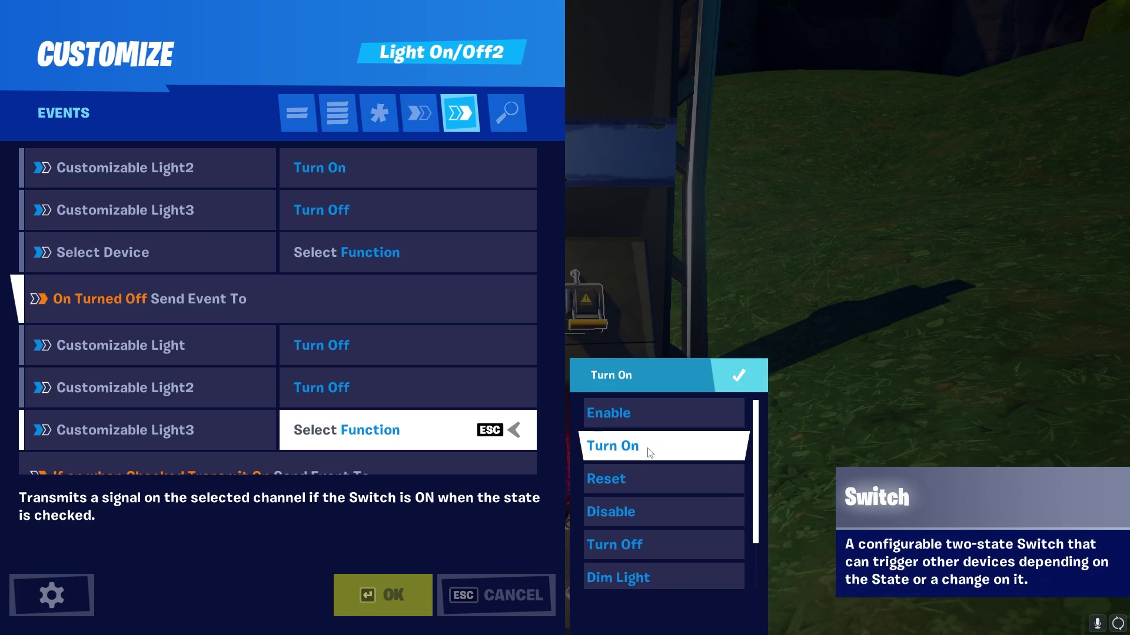
click(649, 449)
click(383, 595)
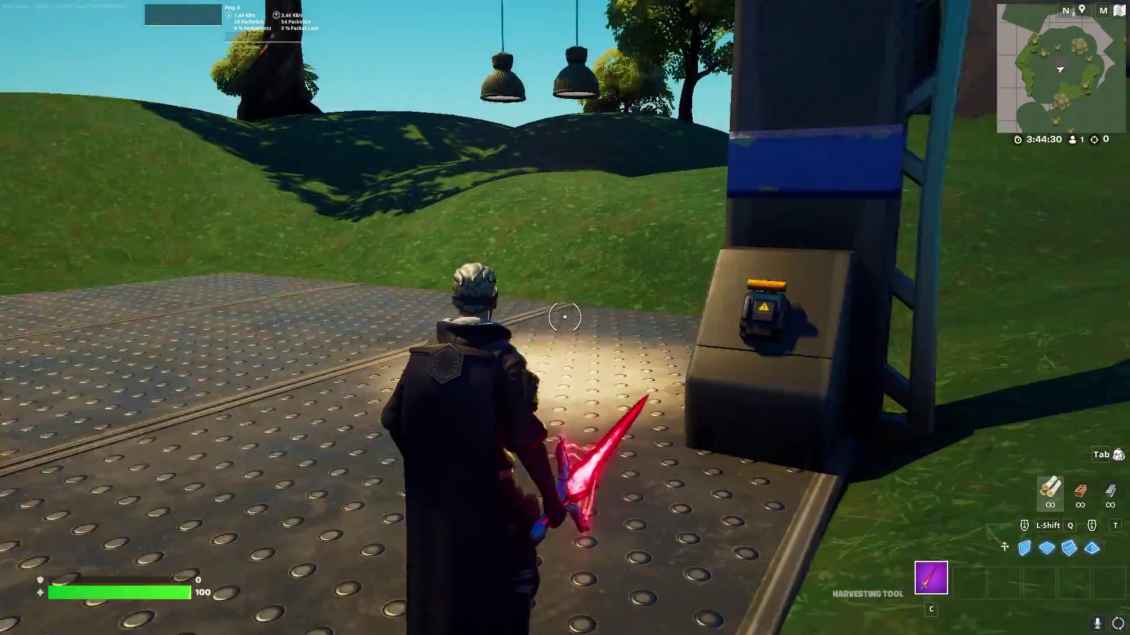
key(w)
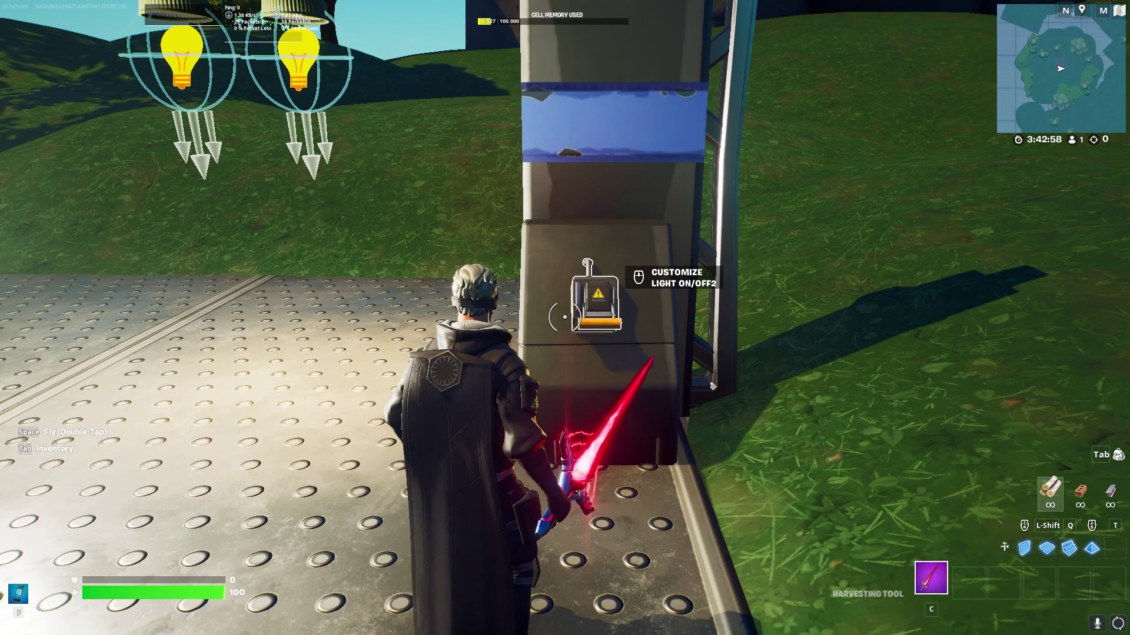
Step: Open the switch's Customize settings via right-click and confirm them with OK
right_click(564, 317)
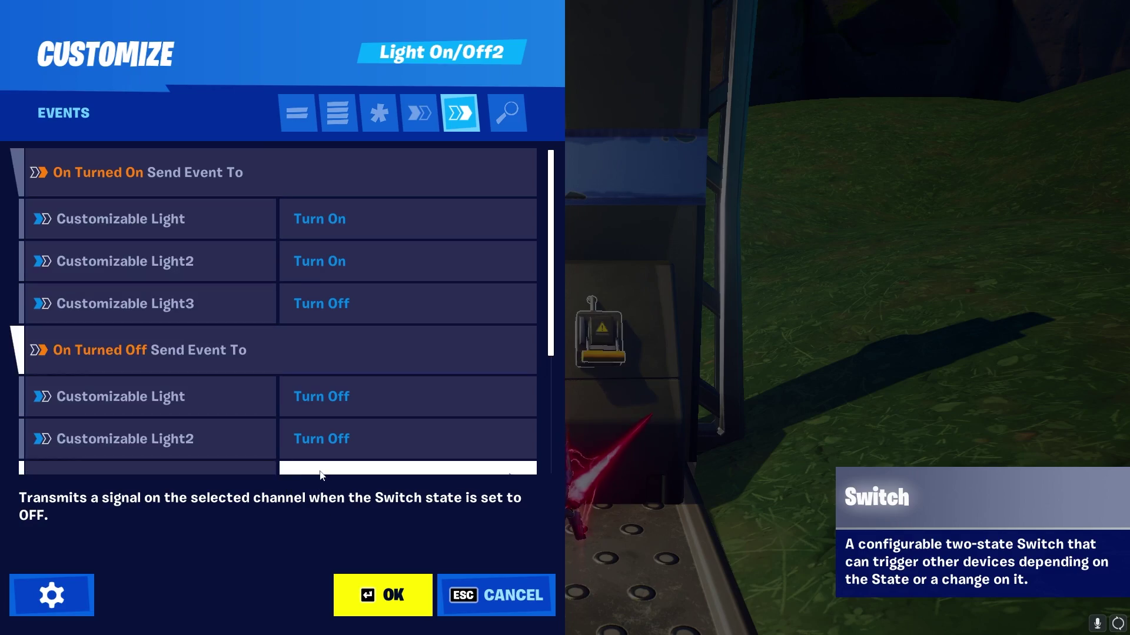
click(382, 594)
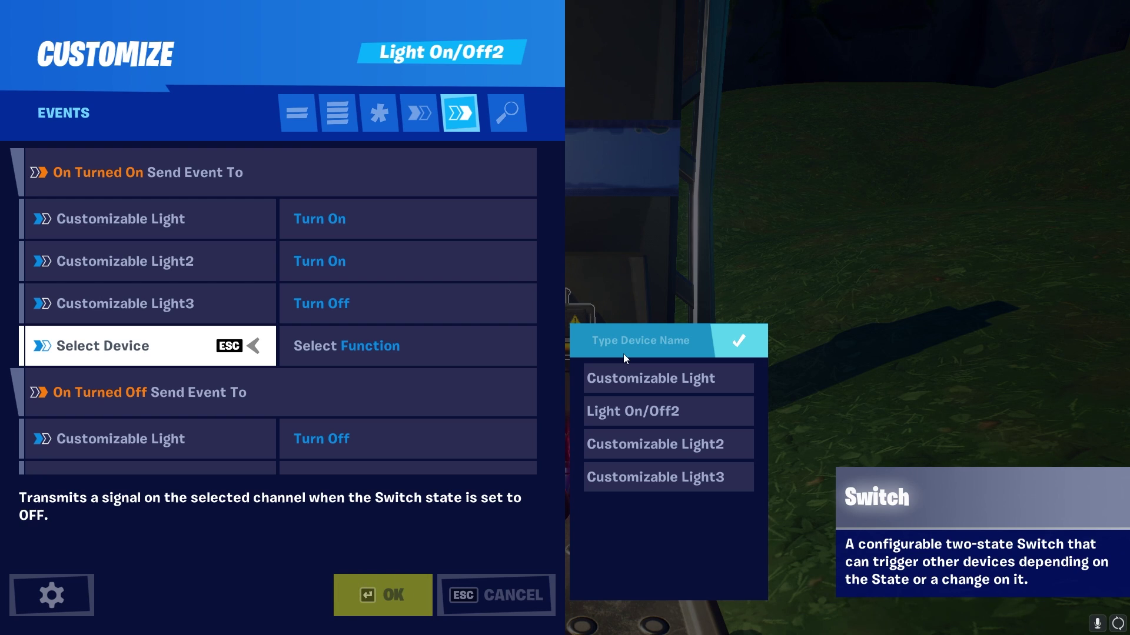
Step: Filter the device list by 'customizable', then close the settings without picking a device
text(c)
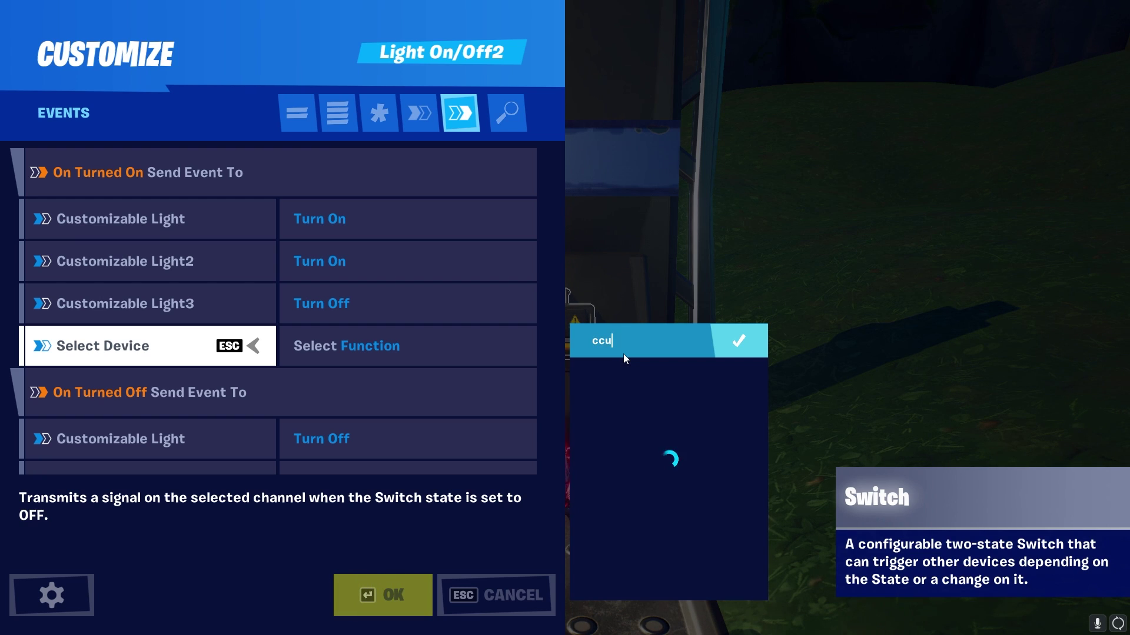
text(ustomizable)
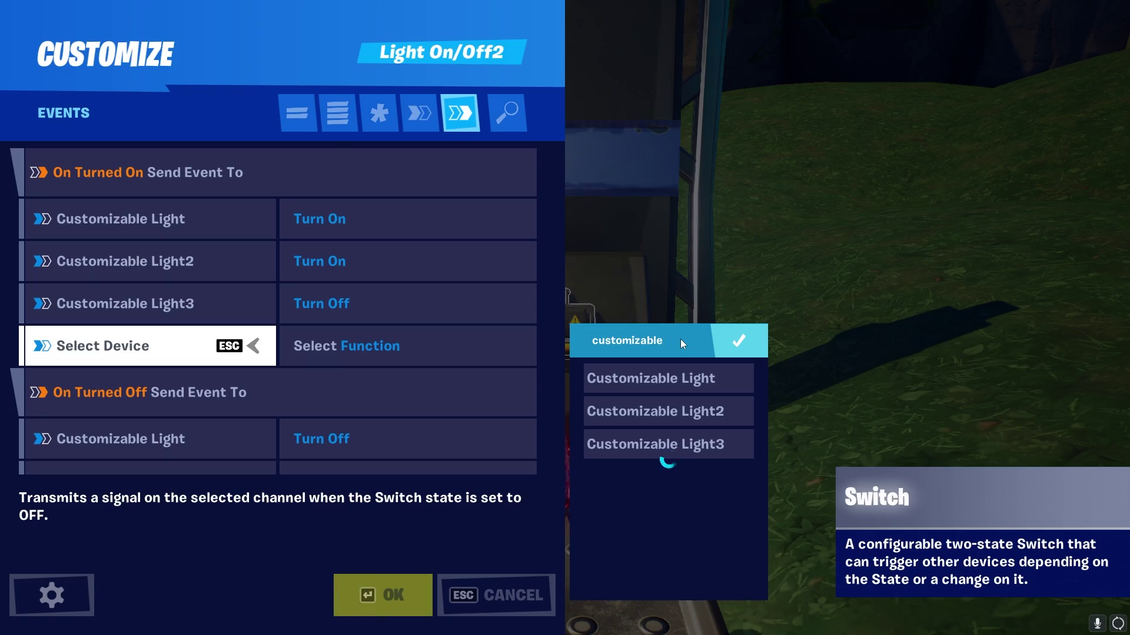
key(Escape)
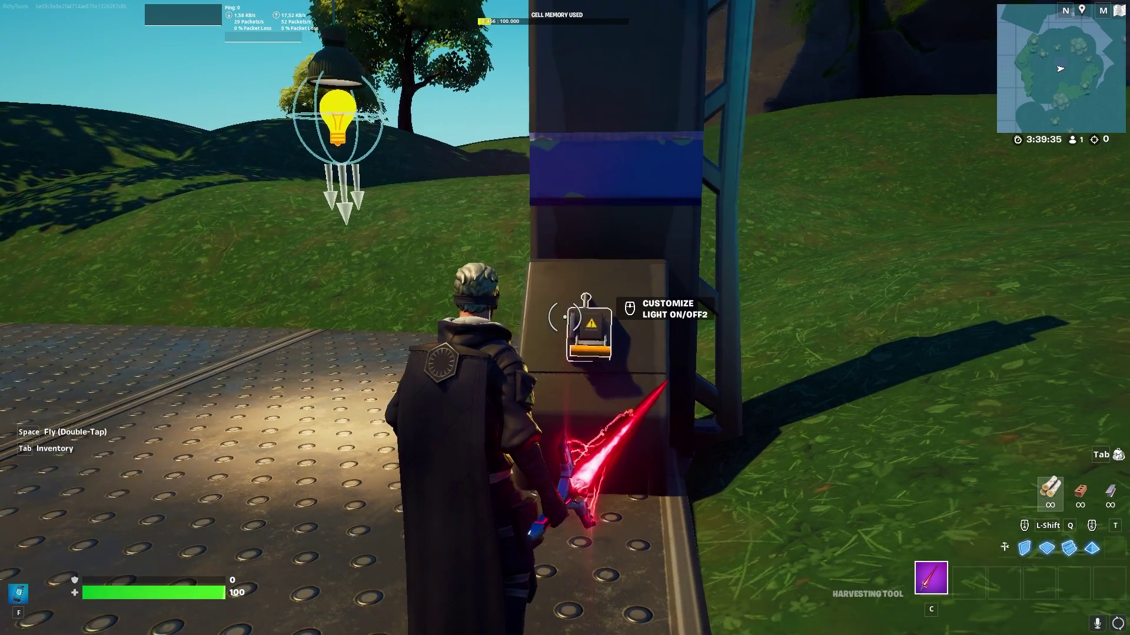
Step: Reopen the Light On/Off2 switch settings and view its receivable functions like Enable, Turn On and Toggle State
right_click(565, 318)
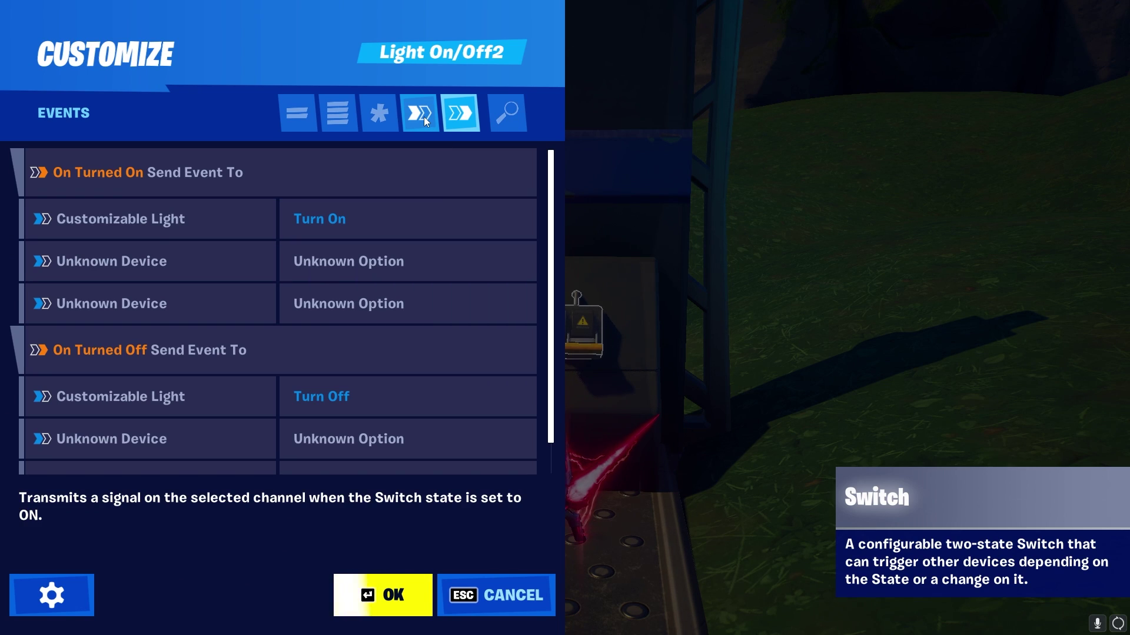
click(423, 116)
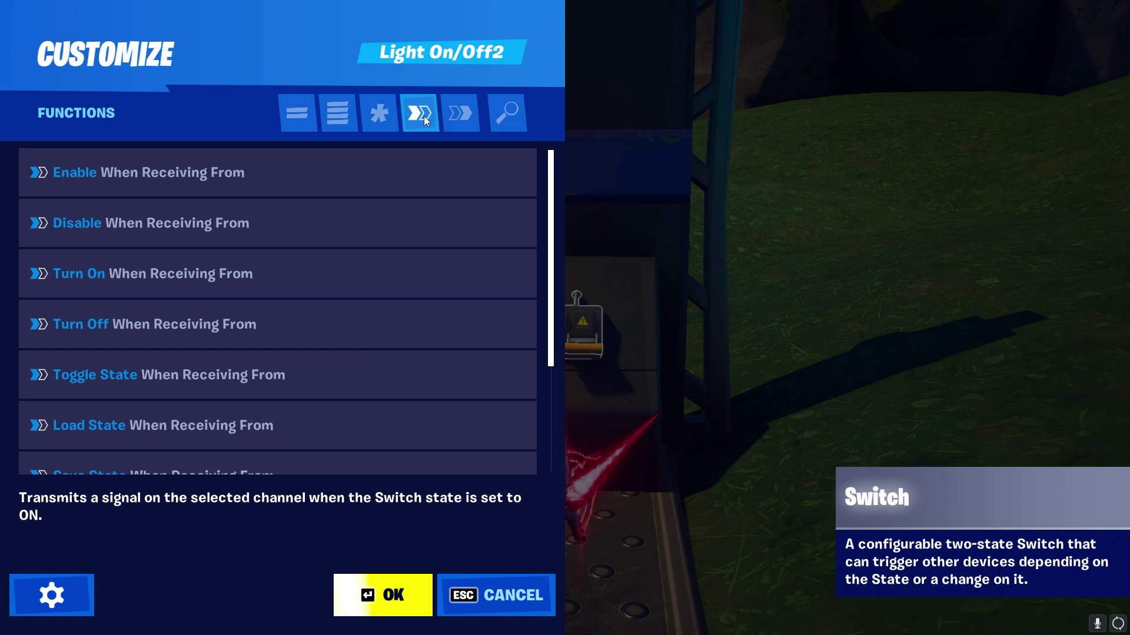
click(460, 117)
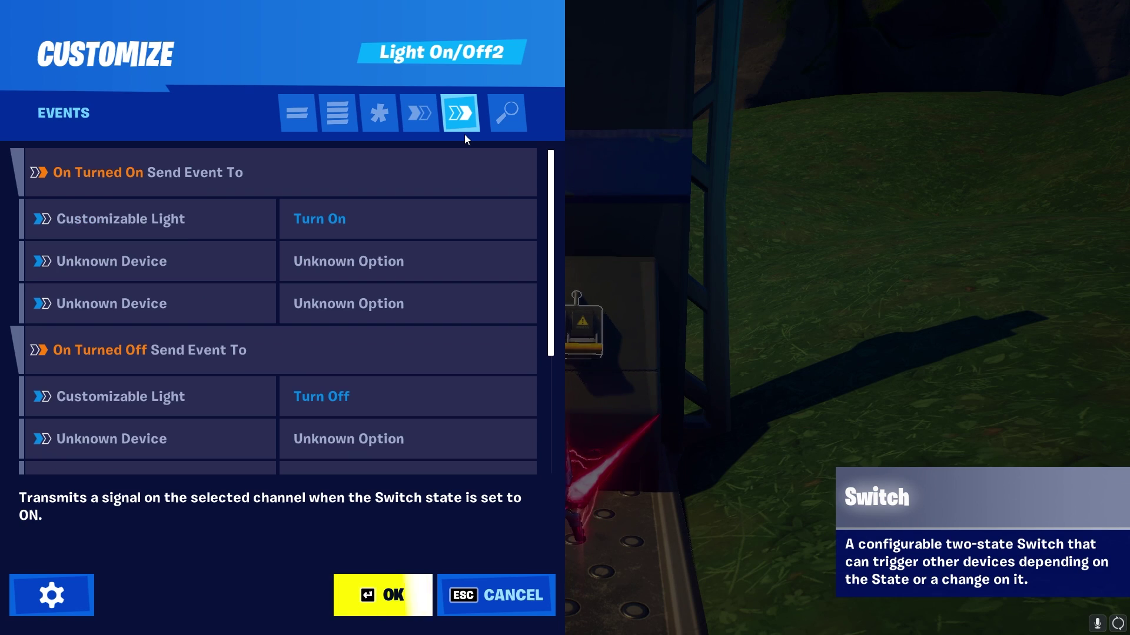
click(427, 120)
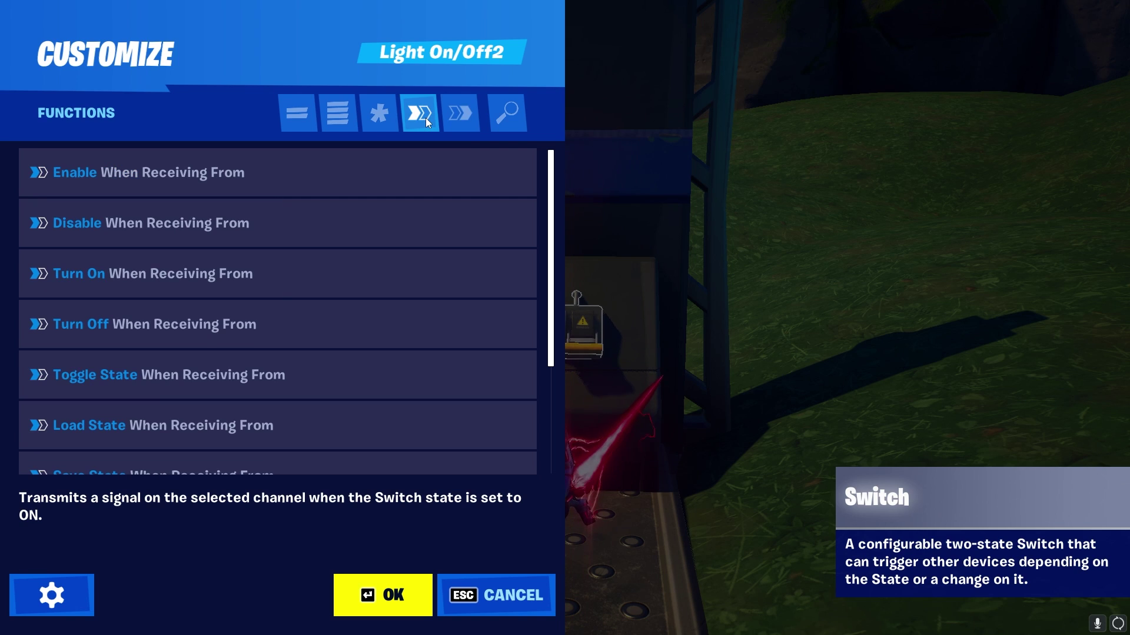